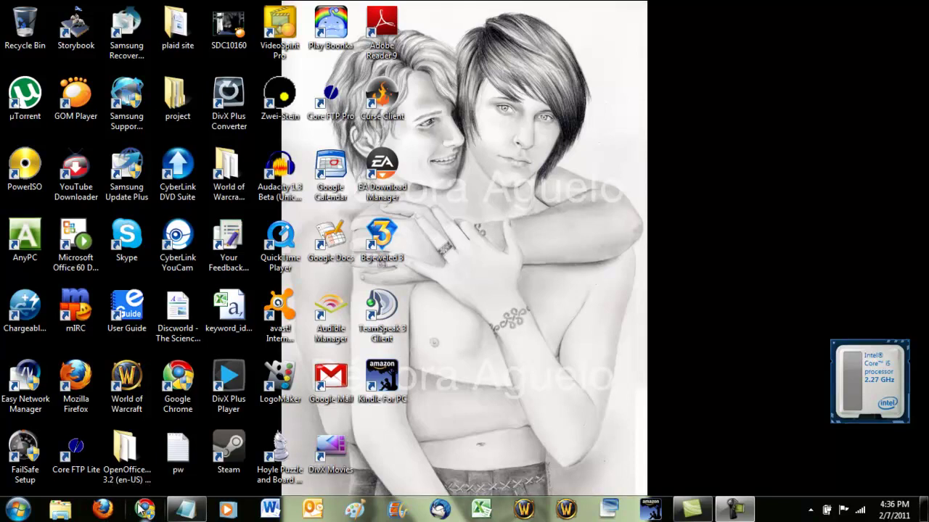
# Open Google Chrome and load the blackcobalt web IRC page at blackcobalt.net:9090
pyautogui.click(142, 510)
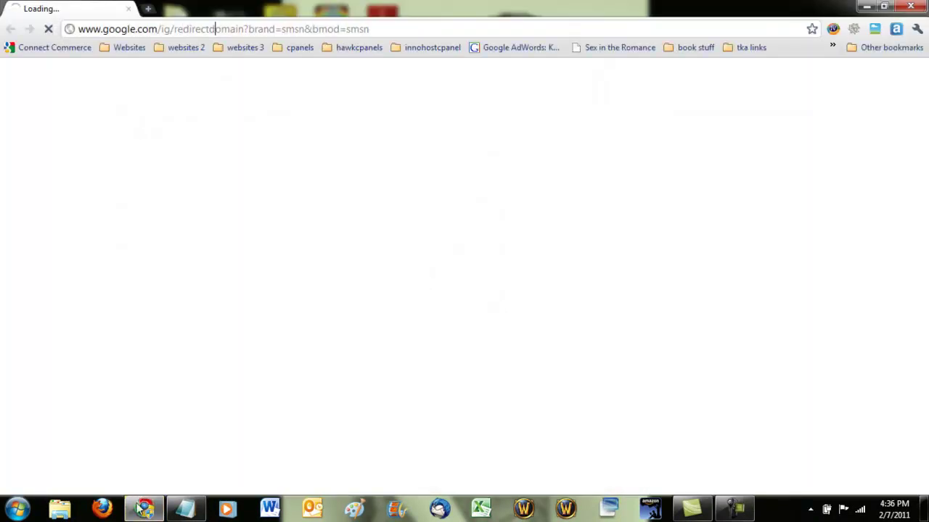
pyautogui.click(215, 29)
pyautogui.write('black')
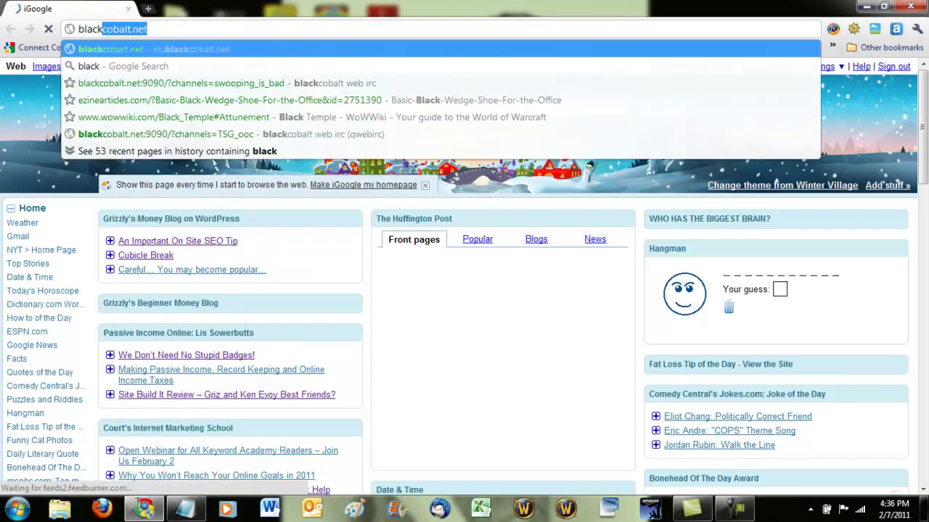
pyautogui.write('cobalt.n')
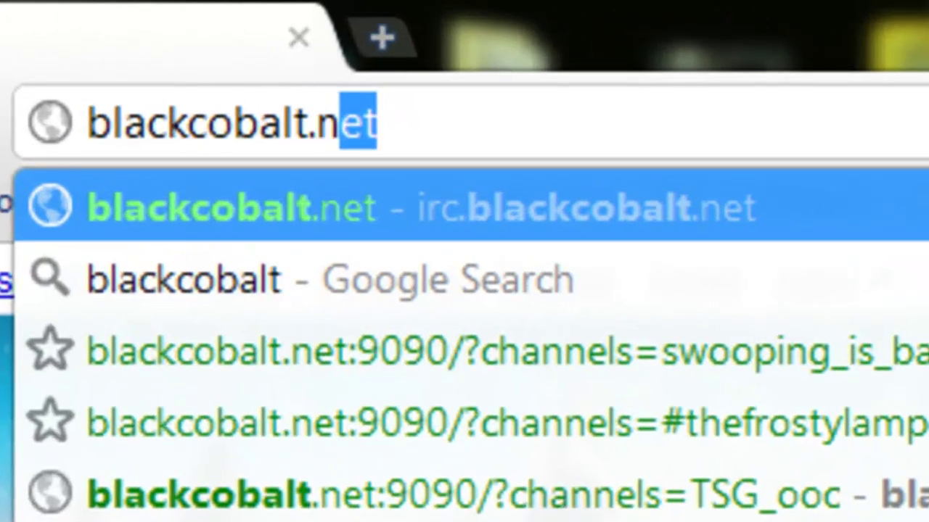
pyautogui.write('et:')
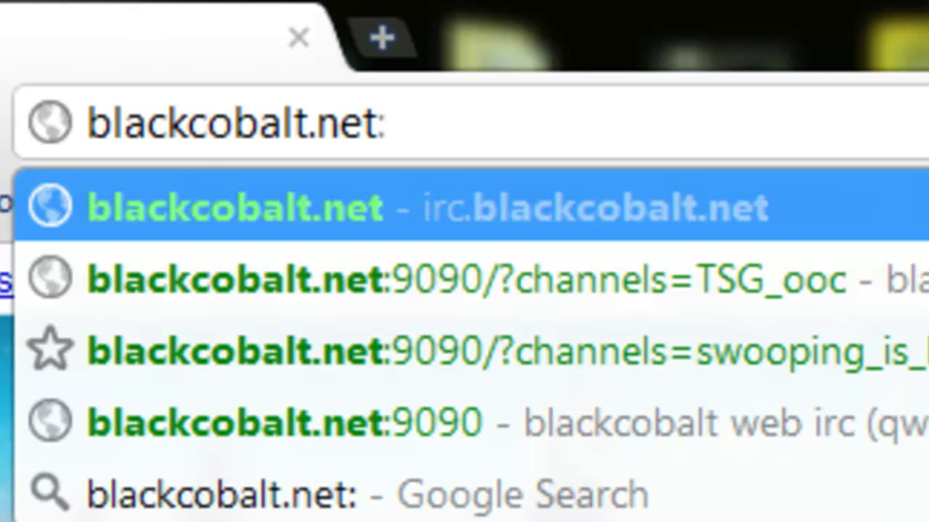
pyautogui.write('909')
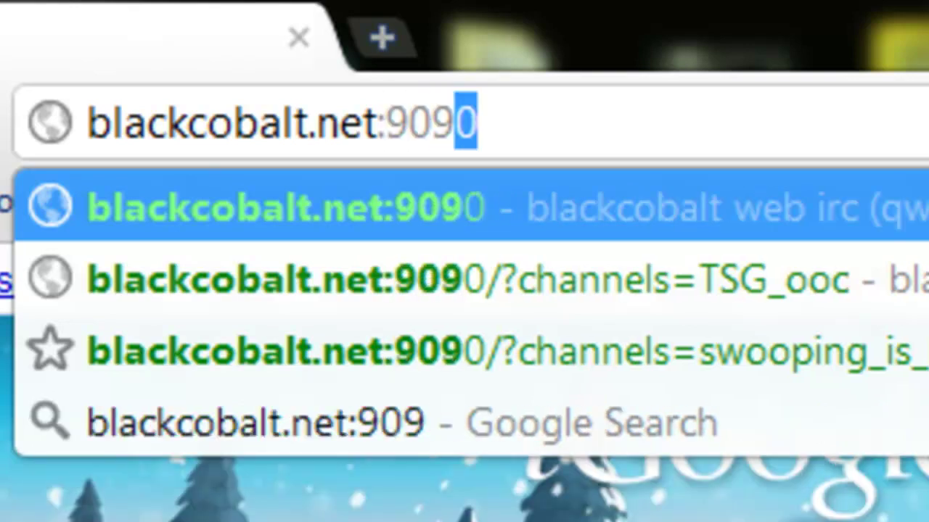
pyautogui.write('0')
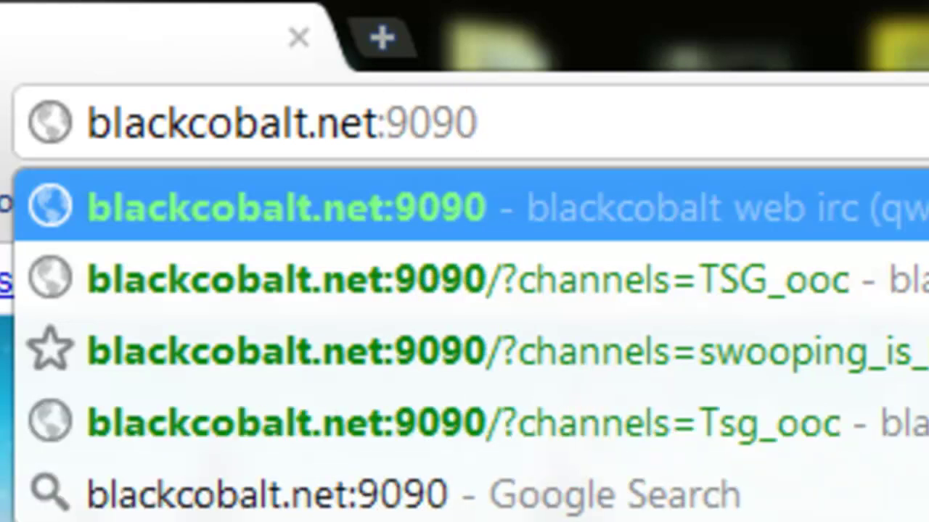
pyautogui.press('Return')
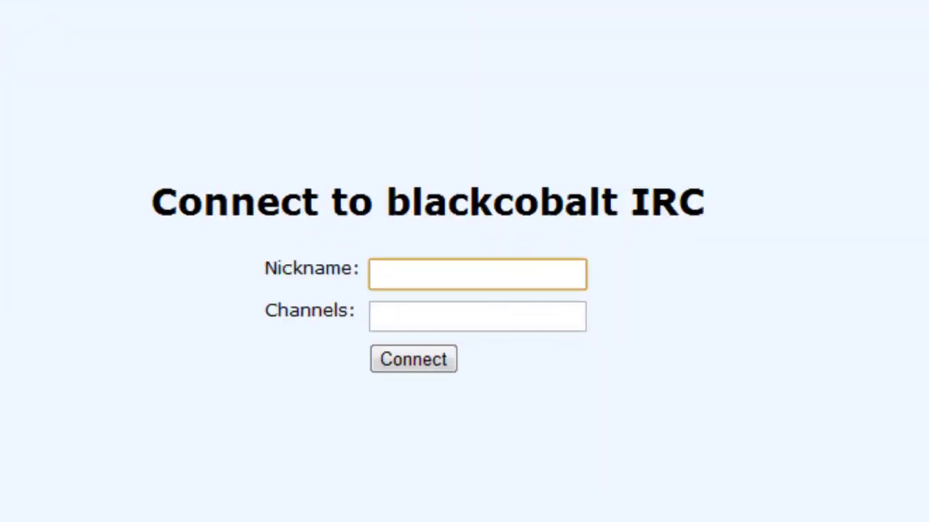
# Enter the character's nickname and the channel #tsg_ooc, and connect to blackcobalt IRC
pyautogui.write('Cai')
pyautogui.press('Tab')
pyautogui.write('#')
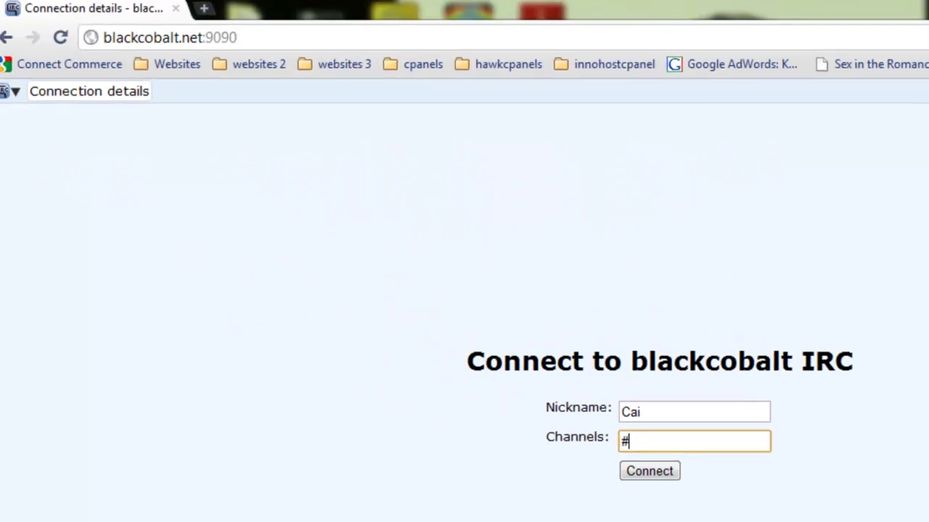
pyautogui.write('tsg)')
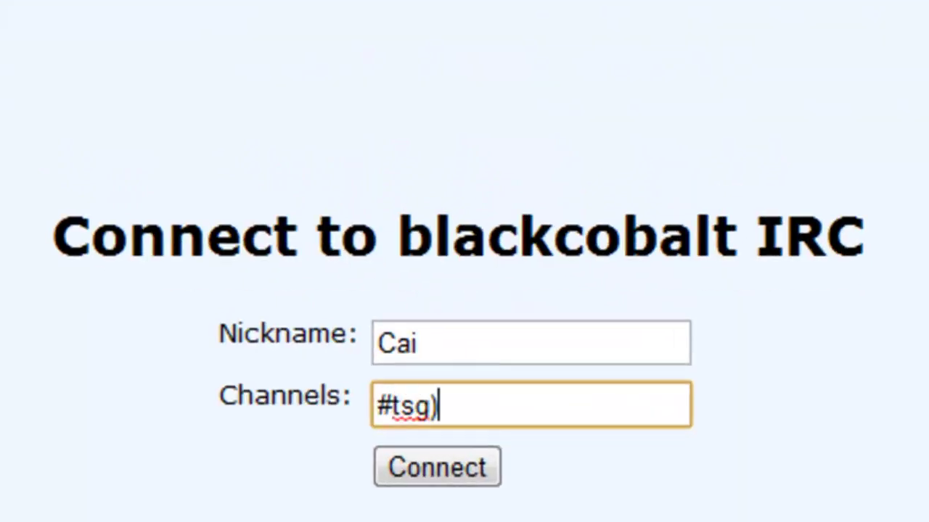
pyautogui.press('BackSpace')
pyautogui.write('_co')
pyautogui.press('BackSpace')
pyautogui.press('BackSpace')
pyautogui.write('ooc')
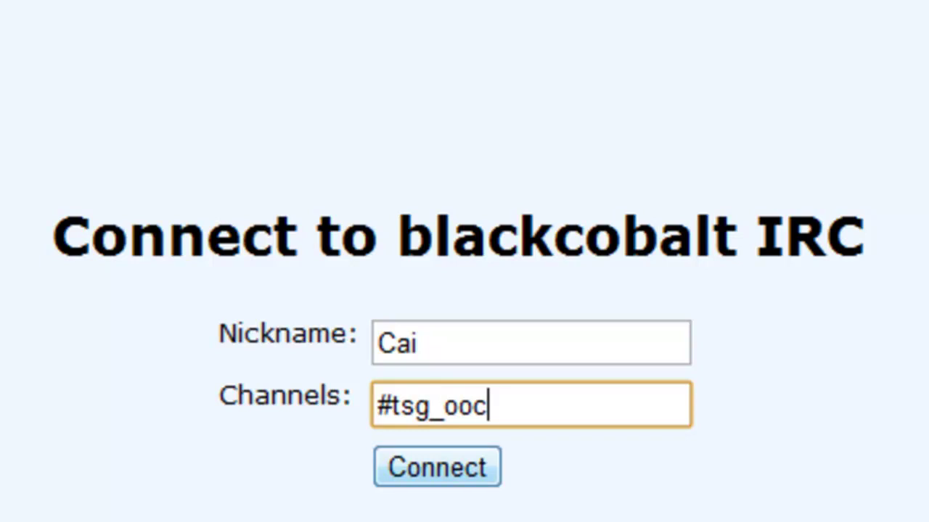
pyautogui.press('Return')
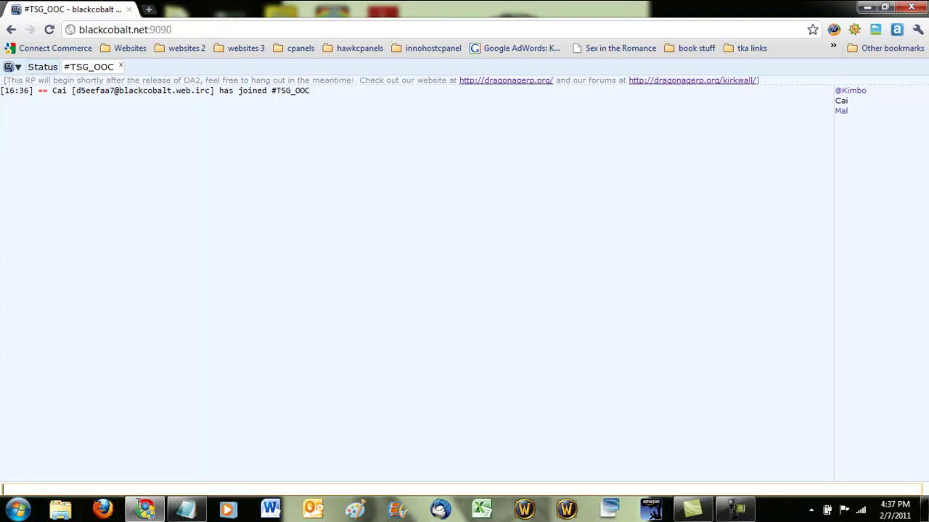
# Send "Hi" to the #TSG_OOC channel and join a second channel with the command /j #thesleepinggryphon
pyautogui.write('Hi')
pyautogui.press('Return')
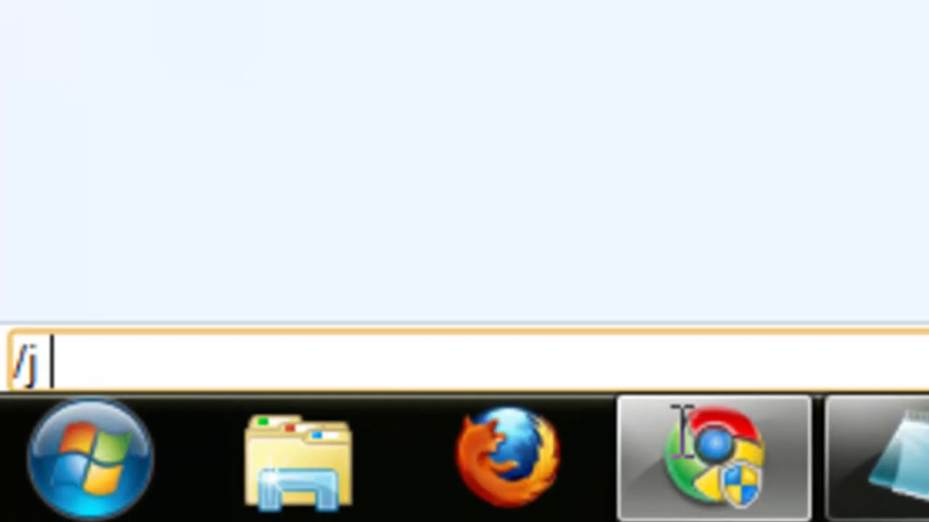
pyautogui.write('#thesl')
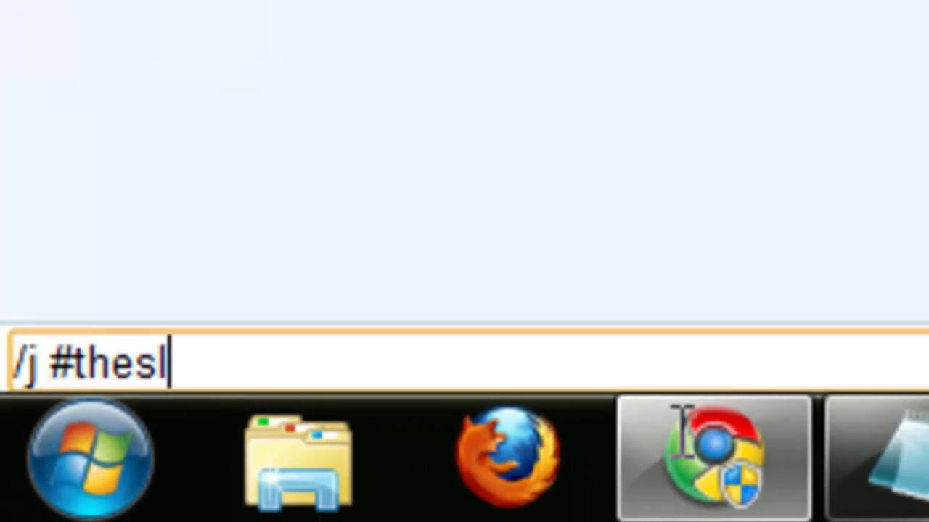
pyautogui.write('eepinggryhp')
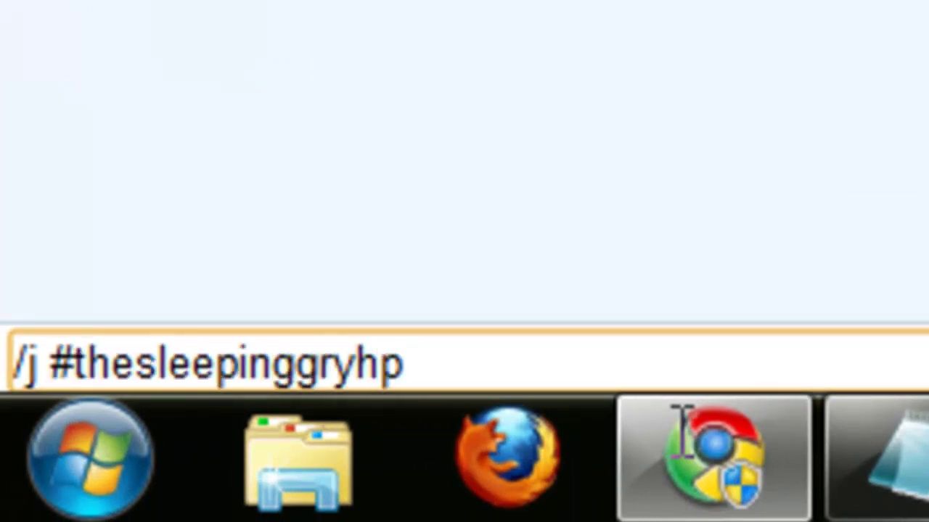
pyautogui.press('BackSpace')
pyautogui.press('BackSpace')
pyautogui.write('phon')
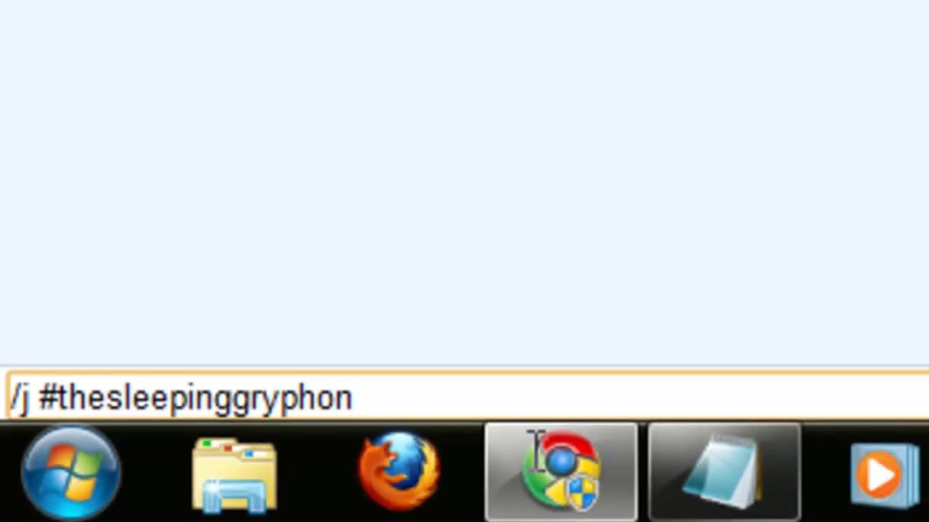
pyautogui.press('Return')
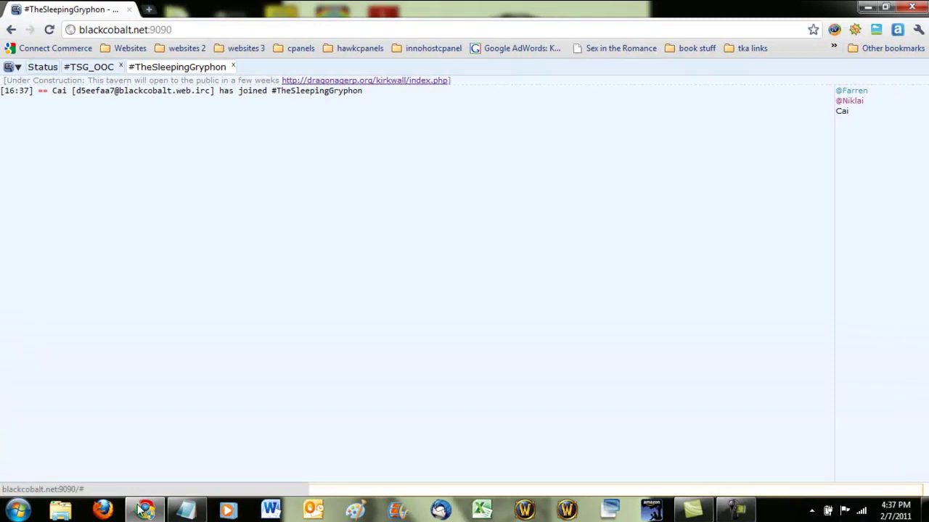
# Switch back and forth between the #TSG_OOC and #TheSleepingGryphon channels, ending on #TheSleepingGryphon
pyautogui.click(88, 67)
pyautogui.click(177, 66)
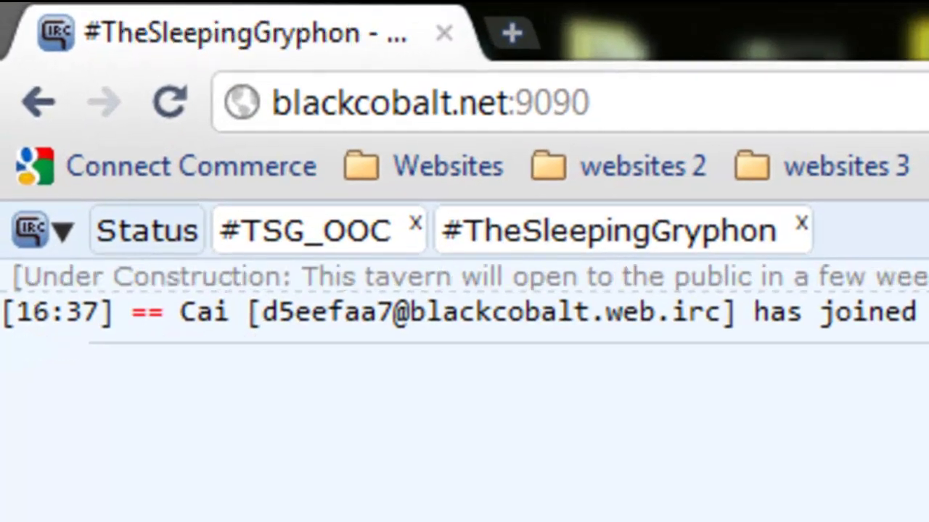
pyautogui.click(318, 231)
pyautogui.click(609, 230)
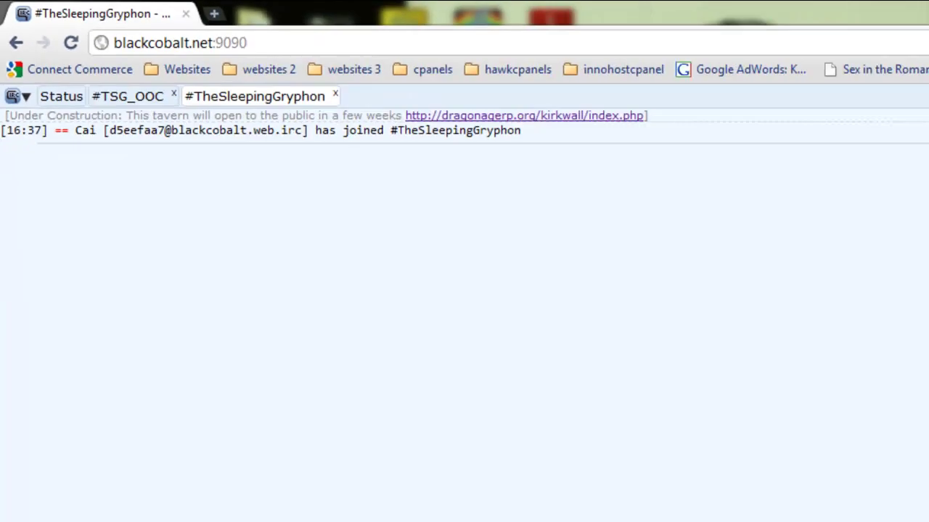
# Switch to mIRC, send "Hi" in #TSG_OOC, and return to the web chat in Chrome
pyautogui.click(811, 510)
pyautogui.click(789, 419)
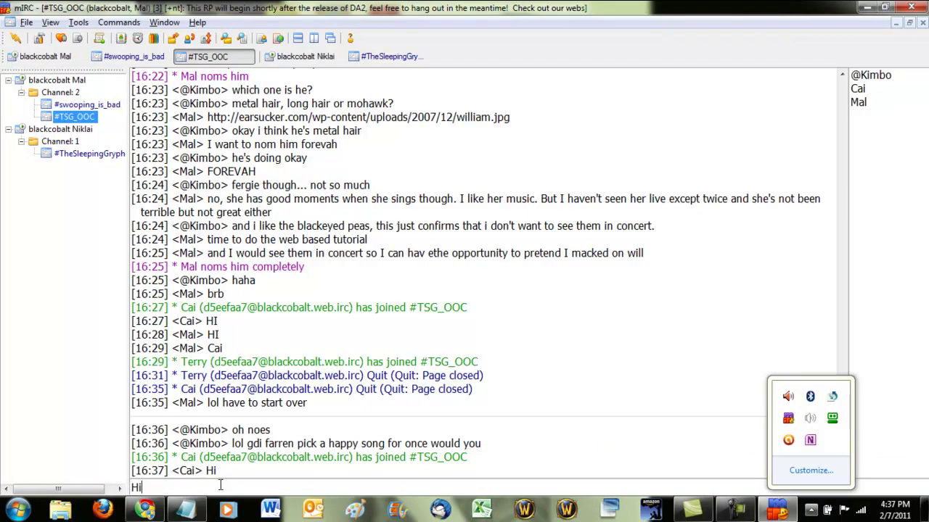
pyautogui.write('Hi')
pyautogui.press('Return')
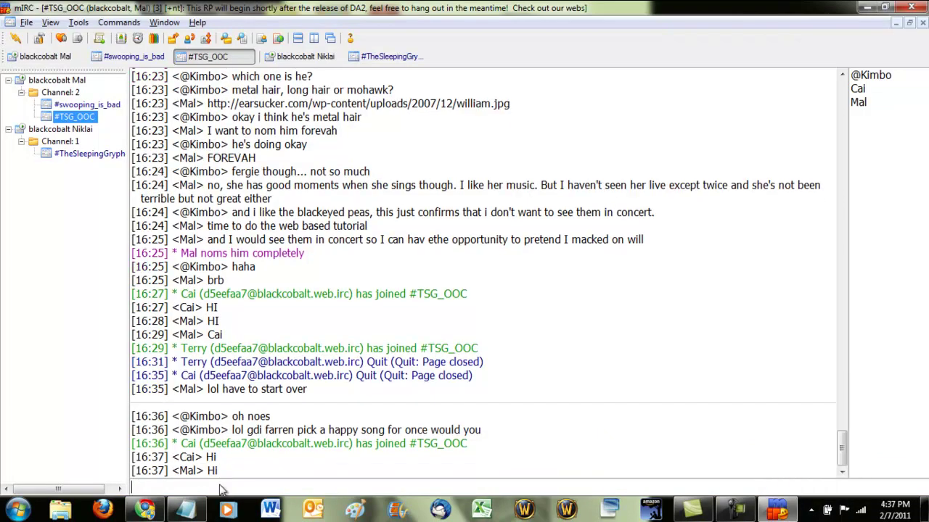
pyautogui.click(146, 511)
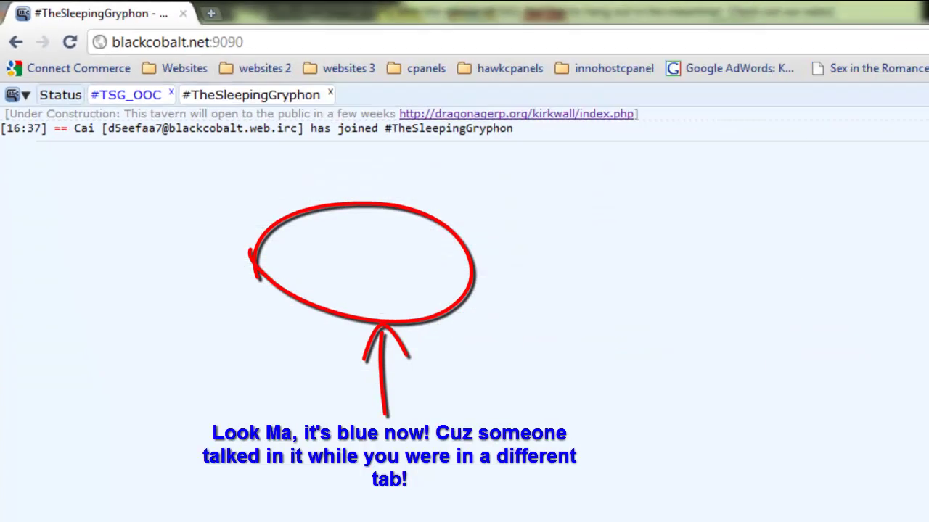
# Post the web chat character's nickname in #TSG_OOC from mIRC and return to Chrome
pyautogui.click(148, 511)
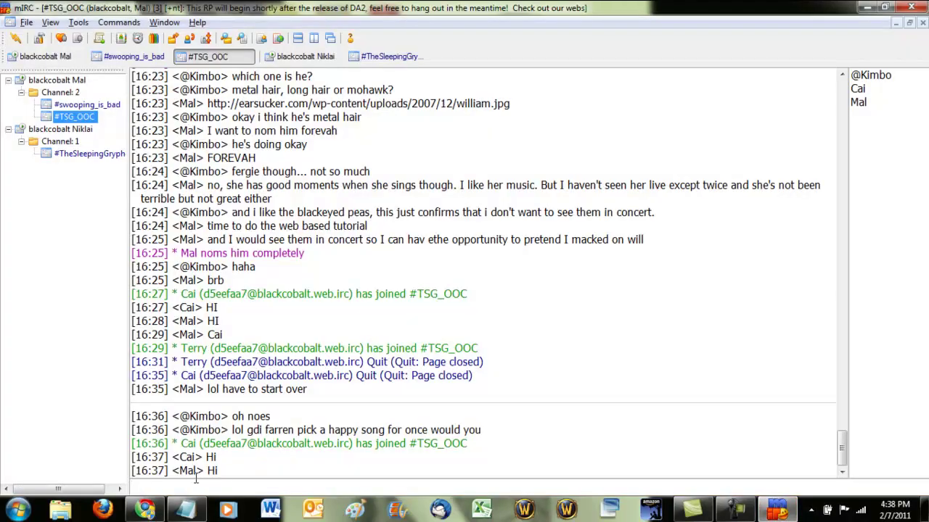
pyautogui.press('Return')
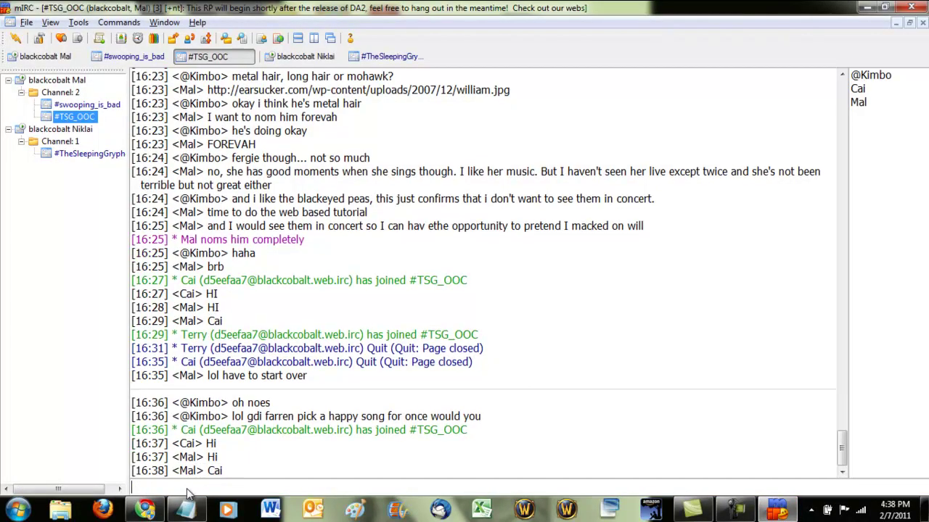
pyautogui.click(148, 511)
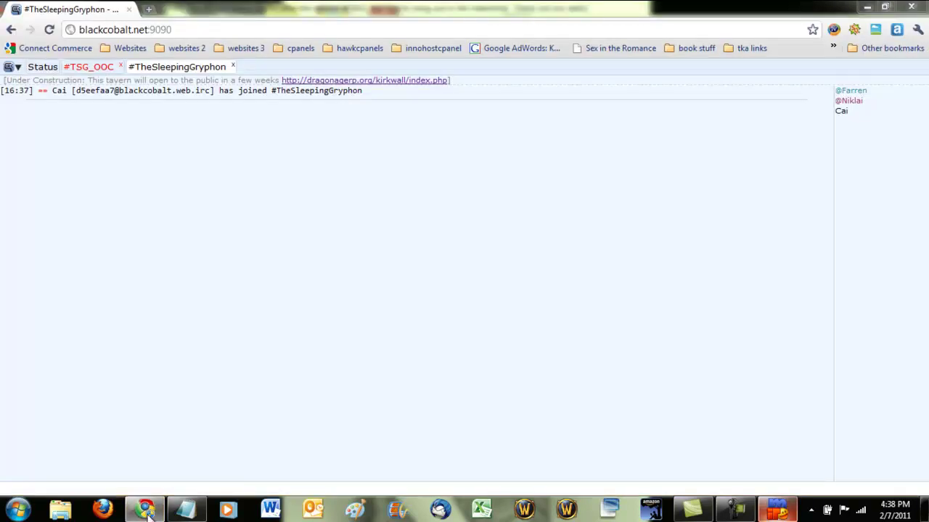
# Post the nickname twice more in #TSG_OOC from mIRC, capitalized and in lowercase, and view that channel in Chrome
pyautogui.click(148, 511)
pyautogui.write('Cai')
pyautogui.press('Return')
pyautogui.write('cai')
pyautogui.press('Return')
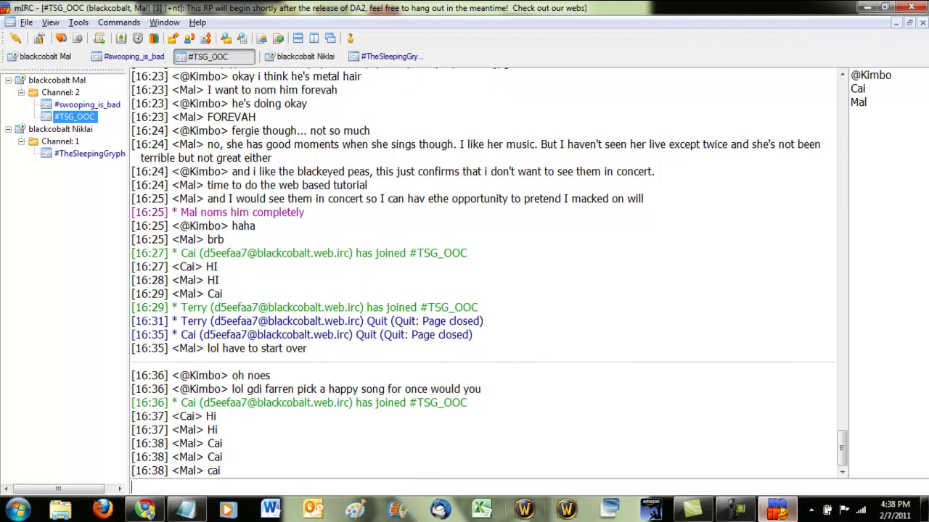
pyautogui.click(145, 511)
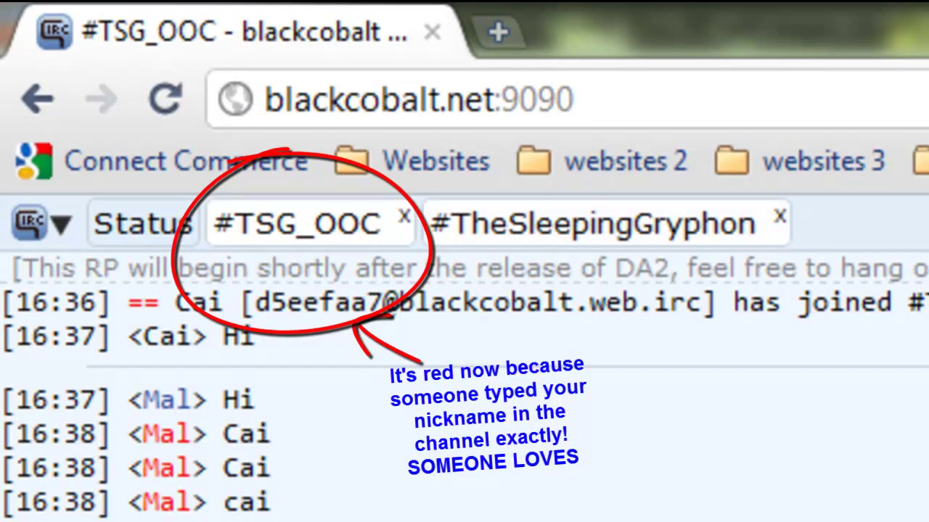
# Send "(hi chat)" in #TheSleepingGryphon, and switch to #TSG_OOC and back
pyautogui.click(592, 225)
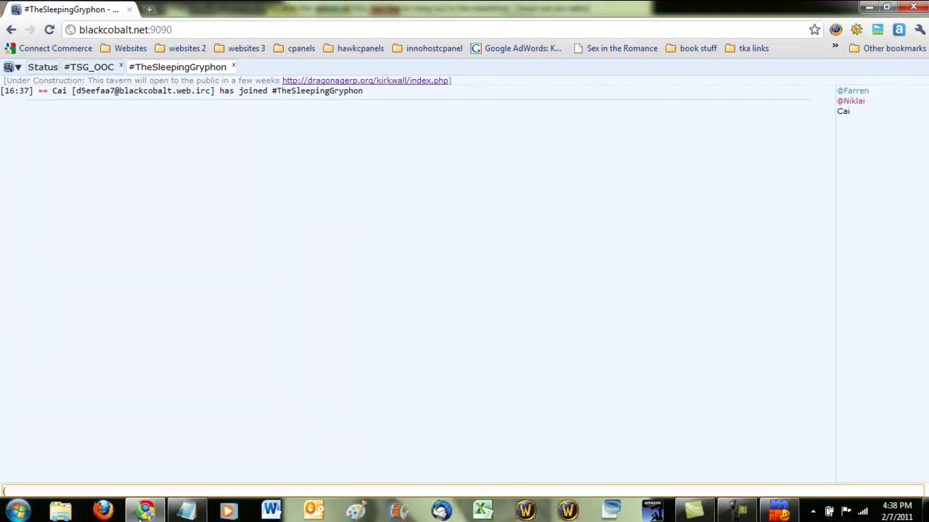
pyautogui.write('(hi chat)')
pyautogui.press('Return')
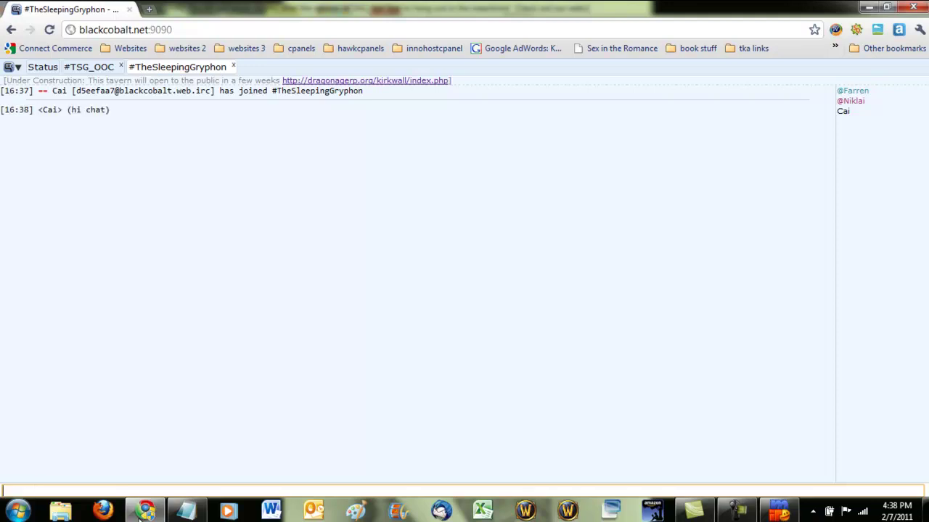
pyautogui.click(88, 67)
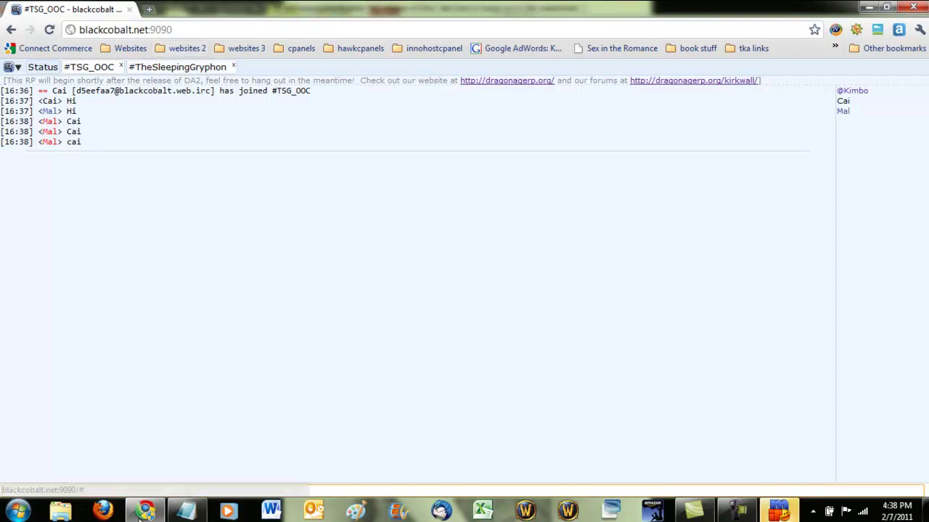
pyautogui.click(178, 66)
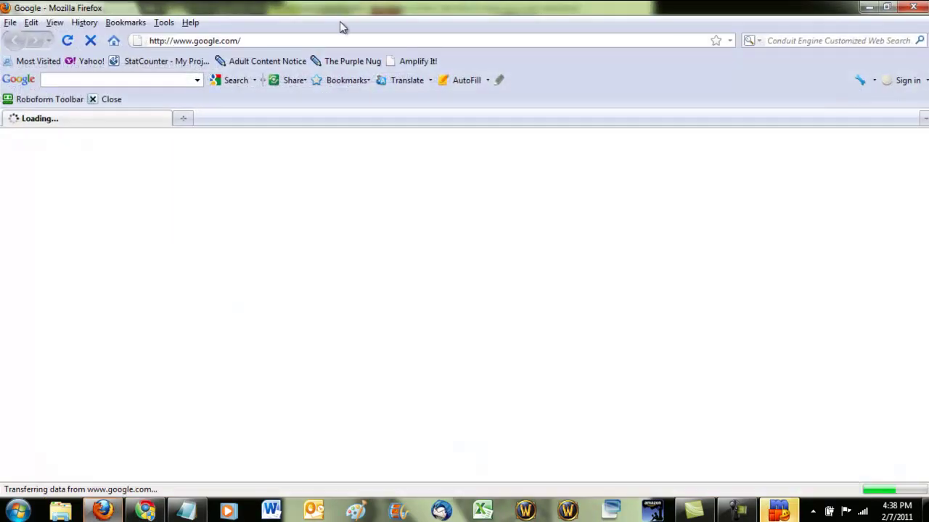
# Load the blackcobalt web IRC page at blackcobalt.net:9090 in Mozilla Firefox
pyautogui.click(262, 40)
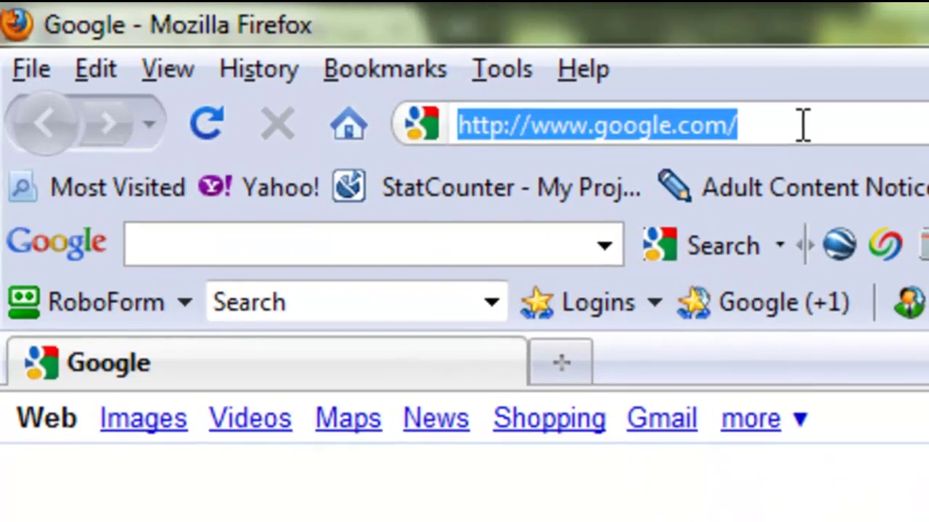
pyautogui.write('blackcobalt')
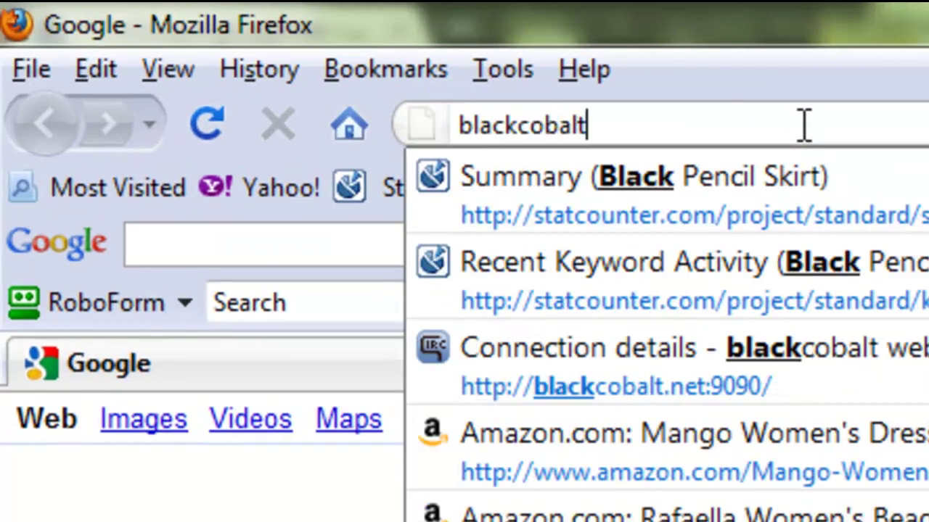
pyautogui.write('.net:9090')
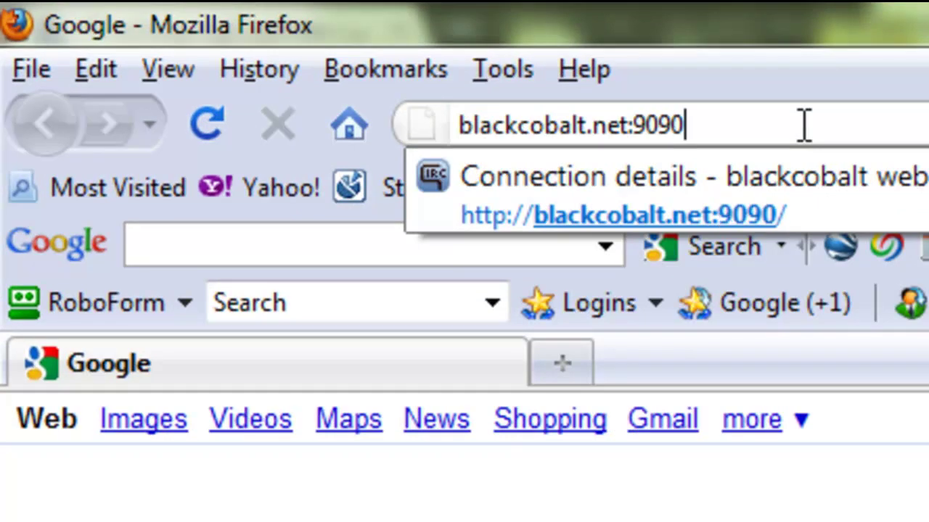
pyautogui.press('Return')
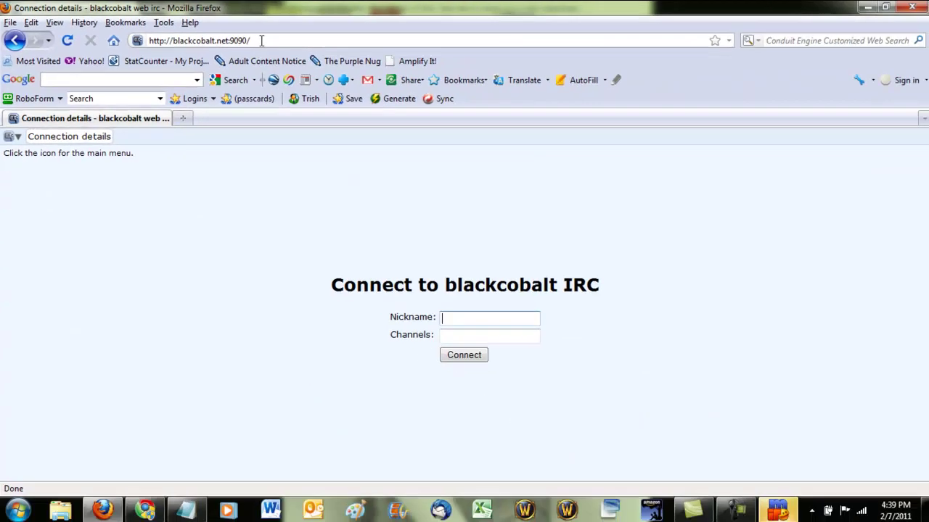
# Connect to blackcobalt IRC with the second character's nickname and the channel #tsg_ooc
pyautogui.write('Terry')
pyautogui.press('Tab')
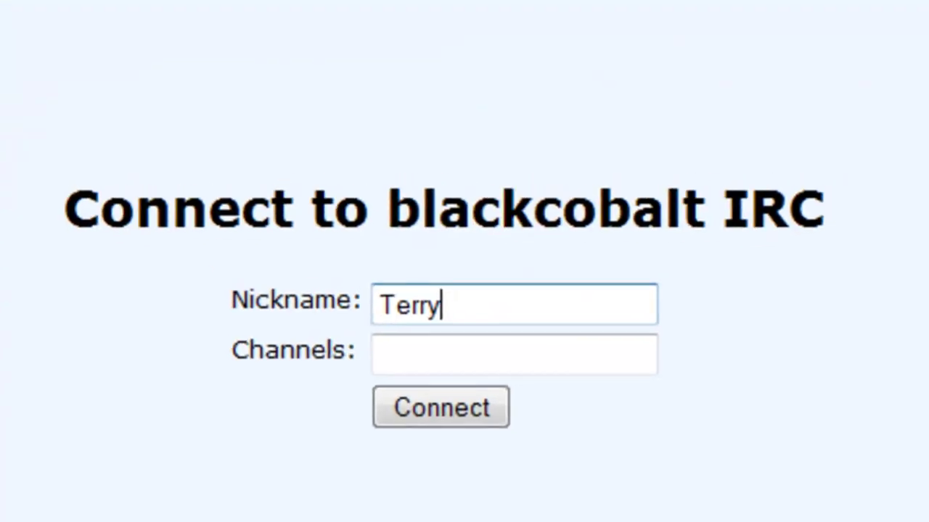
pyautogui.write('#tsg')
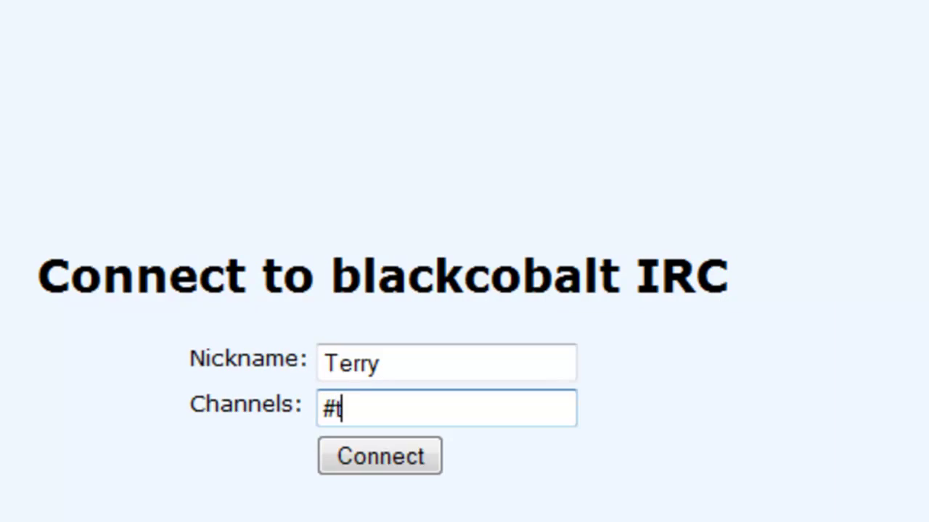
pyautogui.write('_ooc')
pyautogui.press('Return')
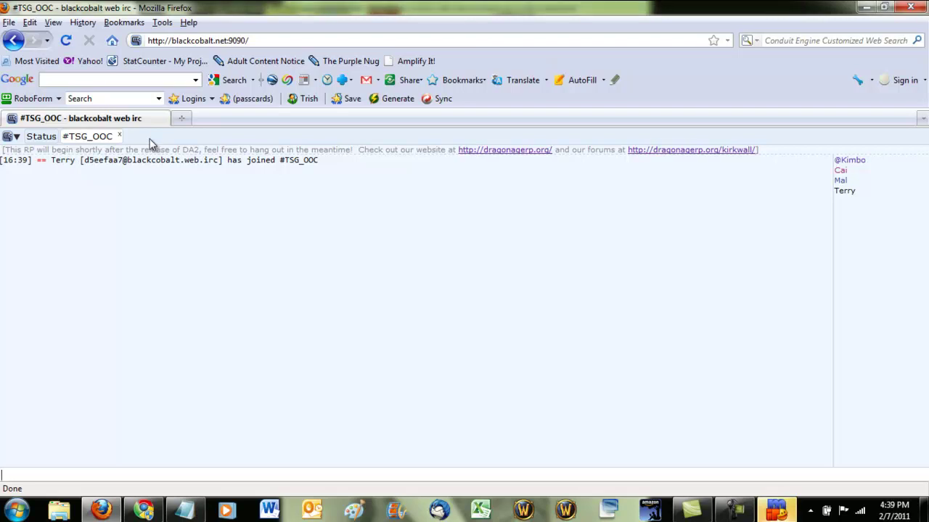
# Join the channel #thesleepinggryphon as the second character using the /j command
pyautogui.write('/j #thesl')
pyautogui.press('BackSpace')
pyautogui.press('BackSpace')
pyautogui.write('esleepinggr')
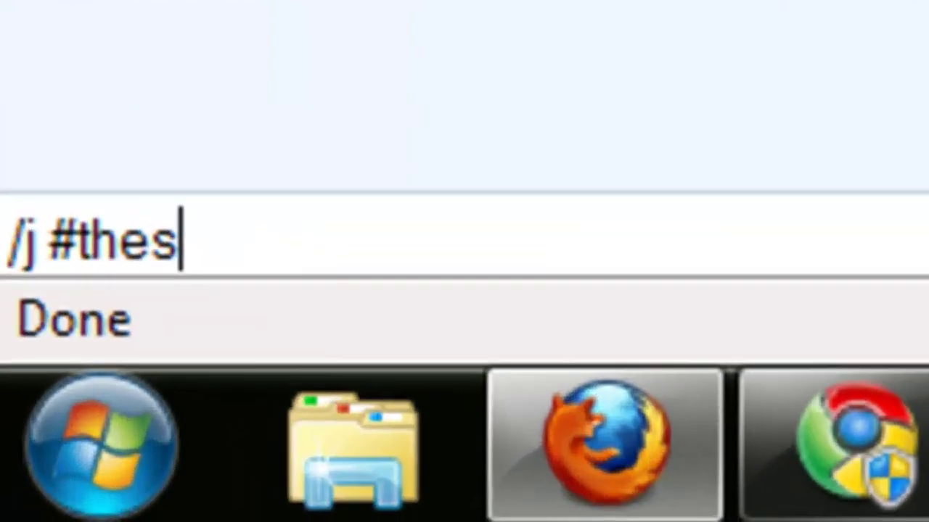
pyautogui.write('yy')
pyautogui.press('BackSpace')
pyautogui.write('hpho')
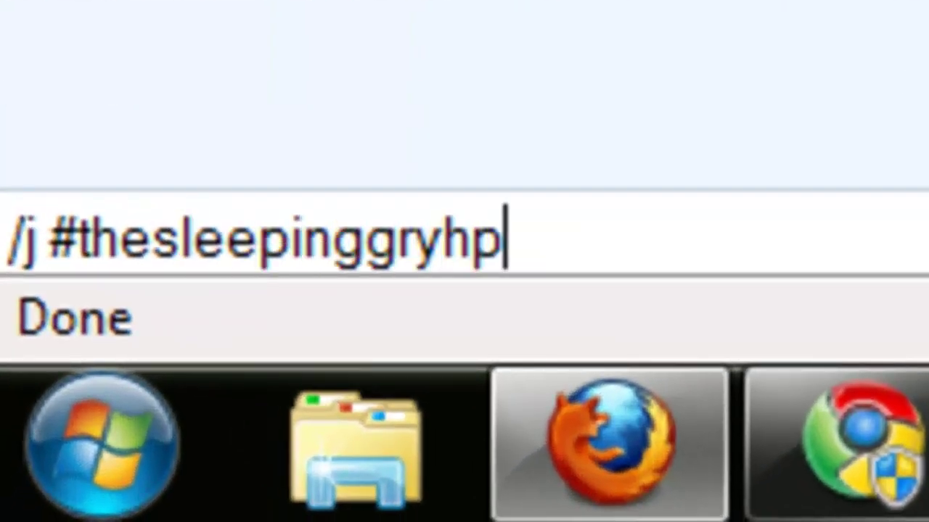
pyautogui.press('BackSpace')
pyautogui.press('BackSpace')
pyautogui.press('BackSpace')
pyautogui.press('BackSpace')
pyautogui.write('phon')
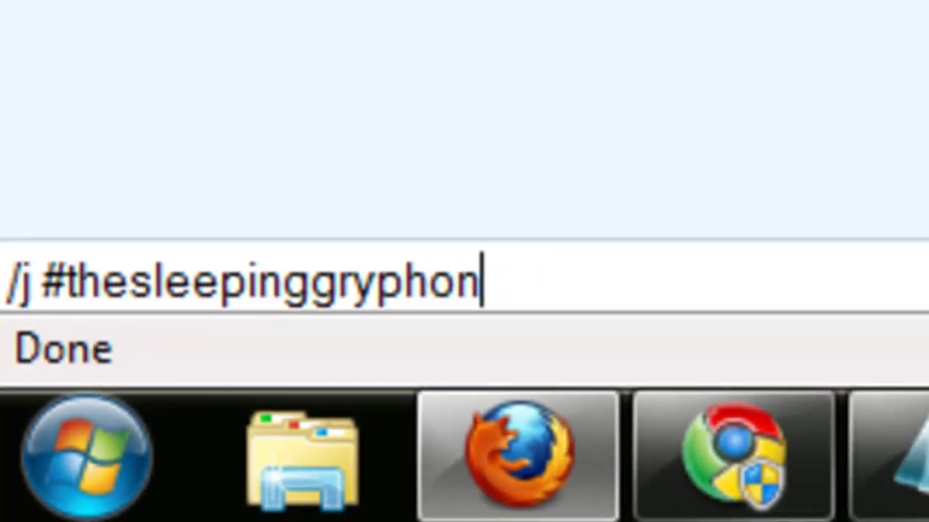
pyautogui.press('Return')
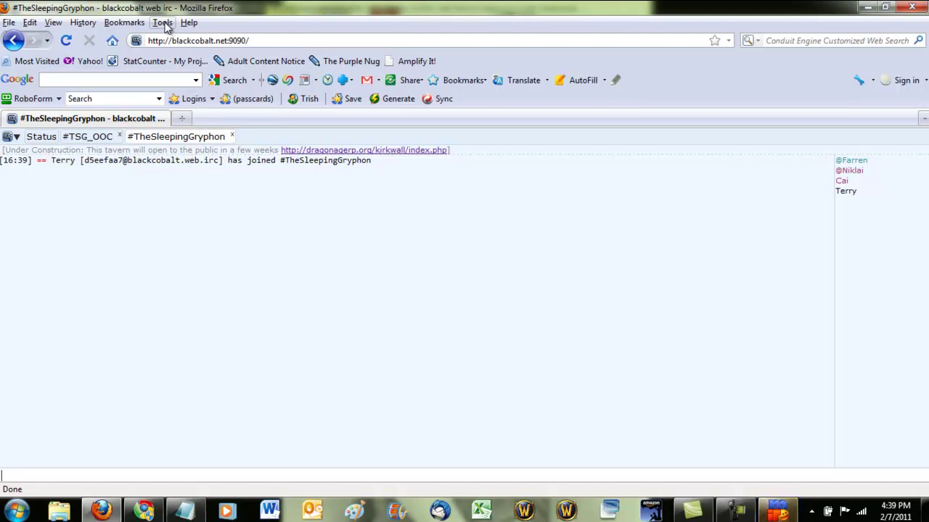
# Search Google for "chatzilla" in a new tab, leaving the web chat open
pyautogui.click(793, 40)
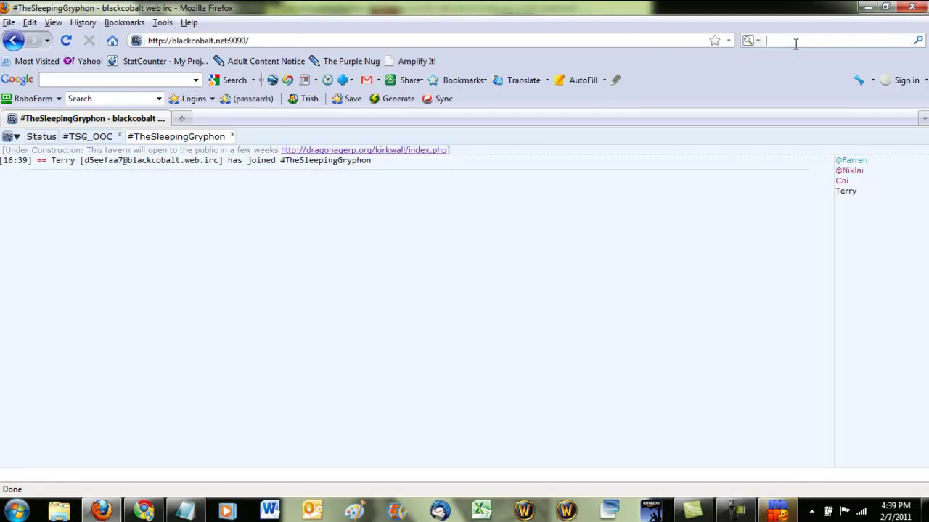
pyautogui.click(181, 118)
pyautogui.click(138, 80)
pyautogui.write('chatzilla')
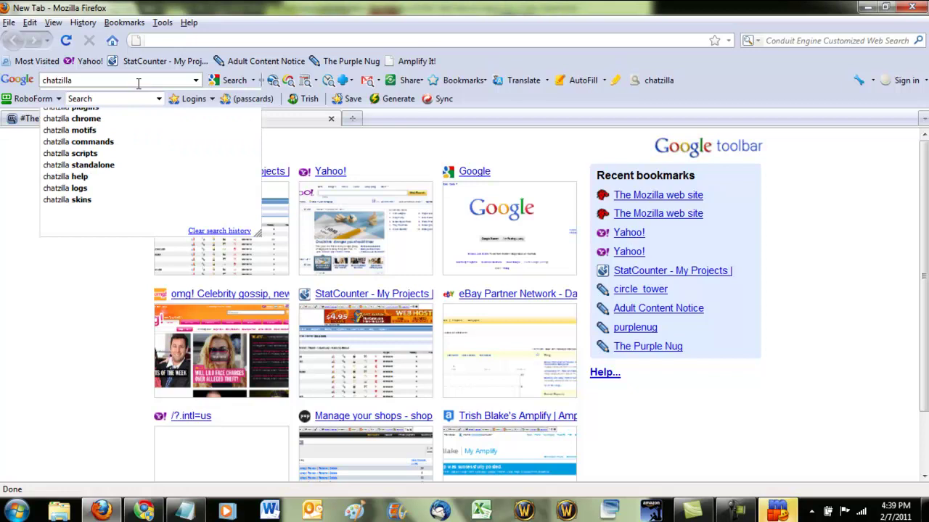
pyautogui.press('Return')
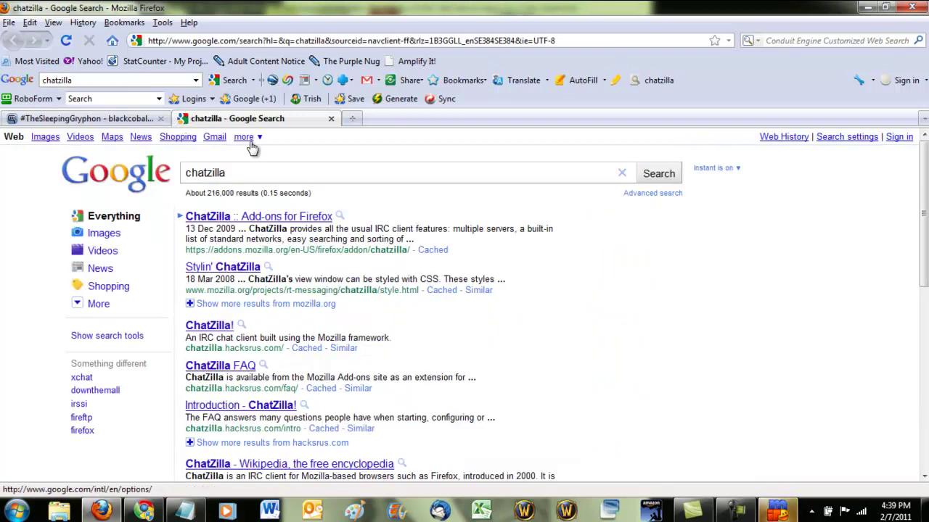
# Try to run the "chatzilla" search from the web chat tab, and choose to stay on the page
pyautogui.click(131, 120)
pyautogui.click(104, 82)
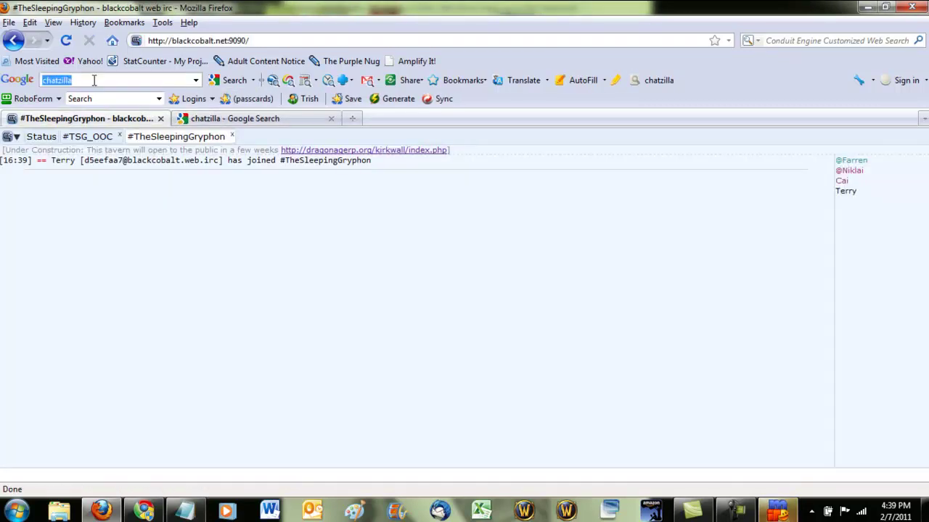
pyautogui.press('Return')
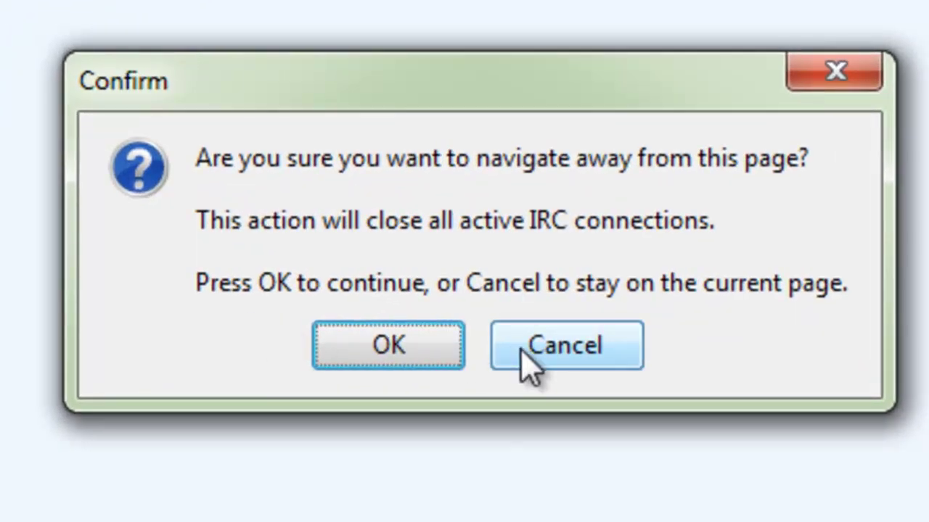
pyautogui.click(521, 346)
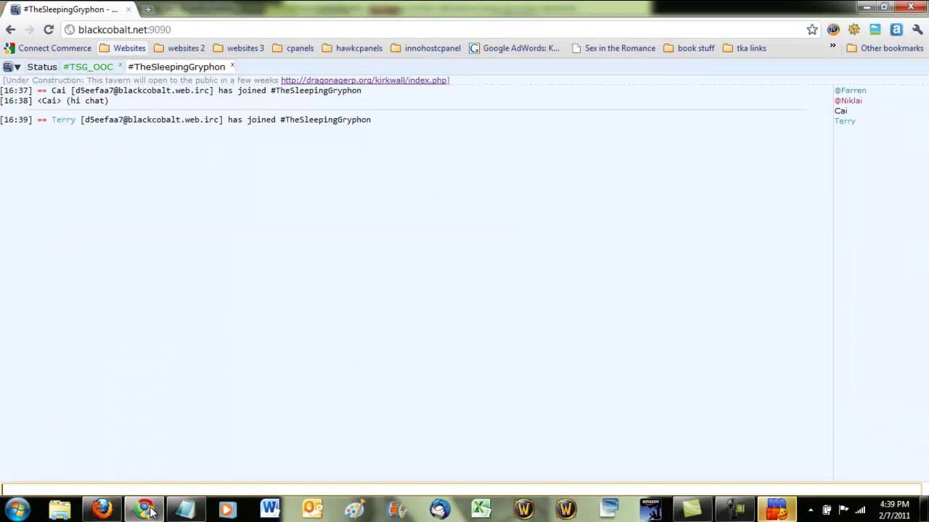
# Check #TSG_OOC in Chrome, and return to the chatzilla search results in Firefox
pyautogui.click(88, 66)
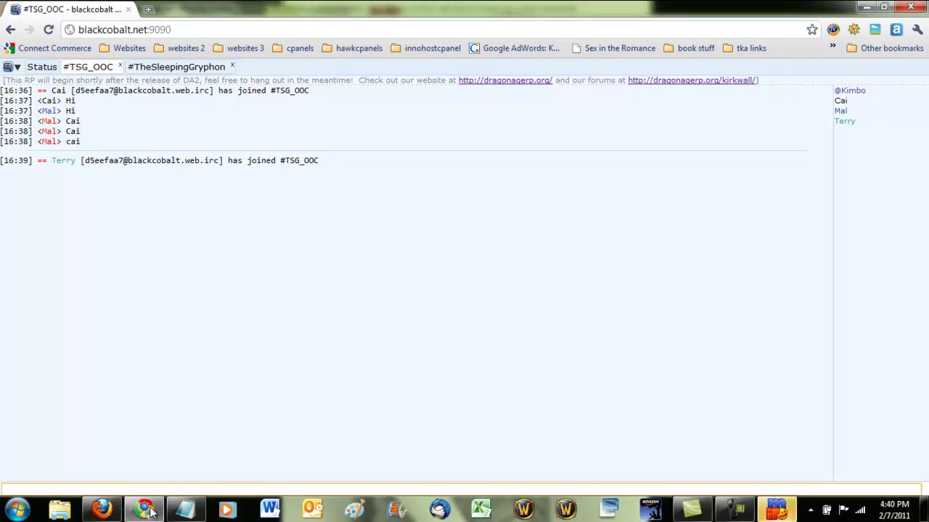
pyautogui.click(109, 511)
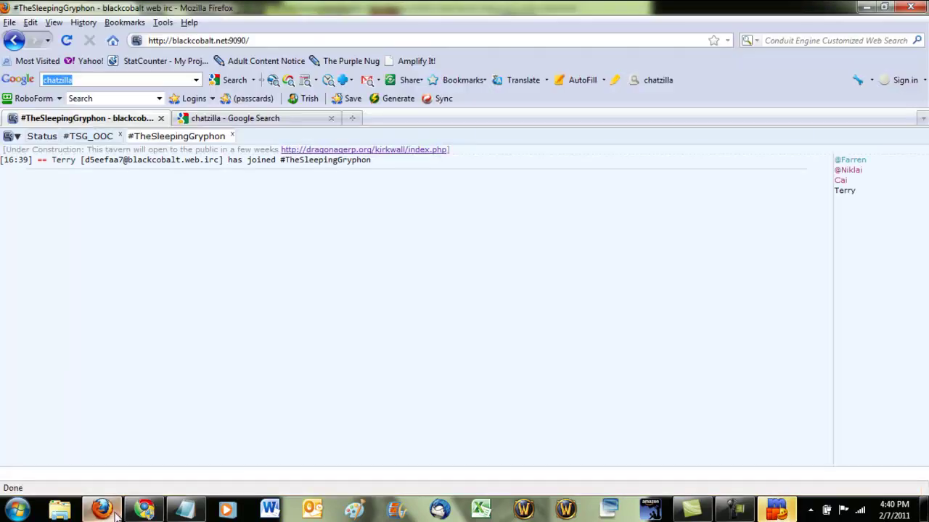
pyautogui.click(243, 119)
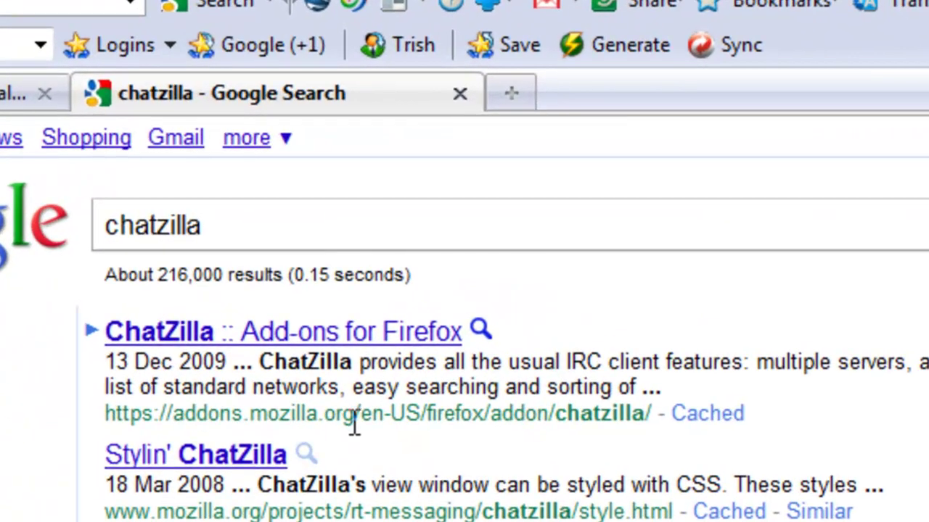
# Open the "ChatZilla :: Add-ons for Firefox" page from the search results and look over it
pyautogui.moveTo(355, 427); pyautogui.dragTo(248, 392)
pyautogui.click(370, 468)
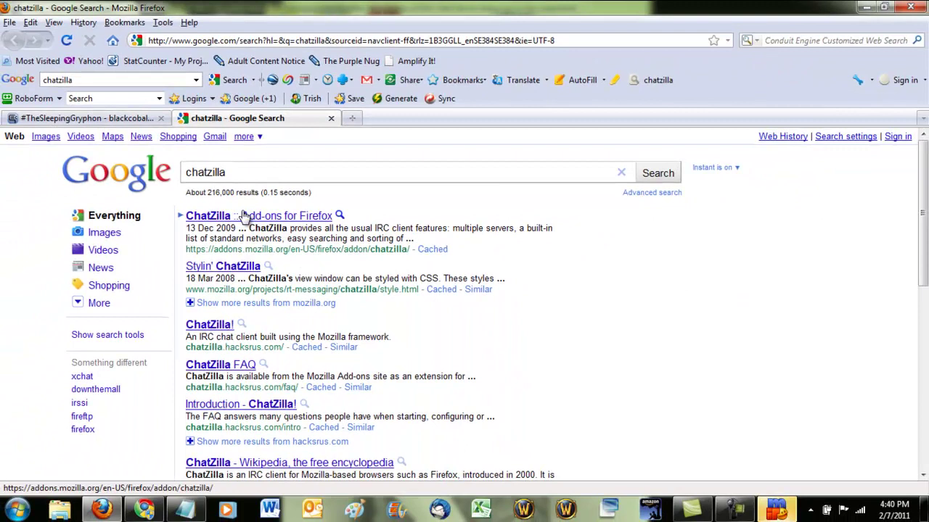
pyautogui.click(244, 216)
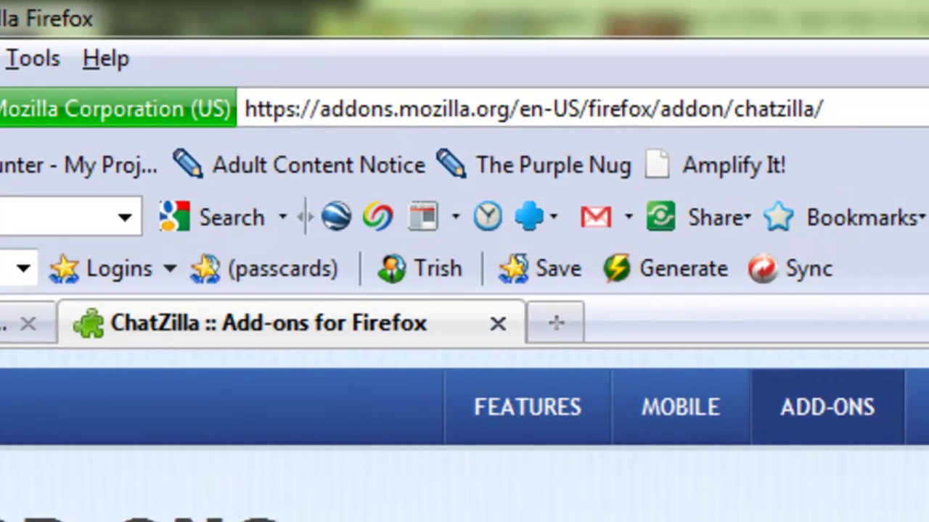
pyautogui.scroll(-2, 498, 477)
pyautogui.scroll(2, 436, 508)
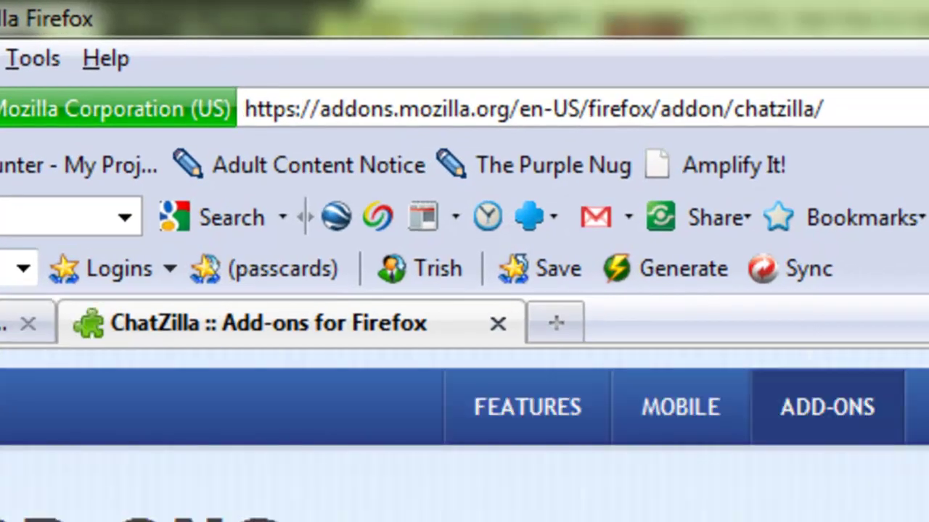
pyautogui.moveTo(508, 108); pyautogui.dragTo(403, 116)
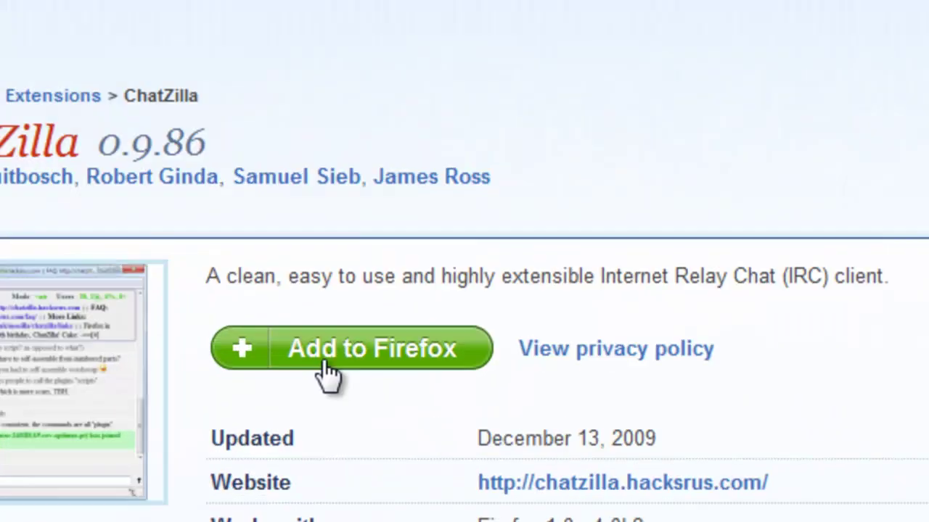
# Install the ChatZilla add-on and restart Firefox, accepting the loss of active IRC connections, and dismiss the add-ons window
pyautogui.click(273, 368)
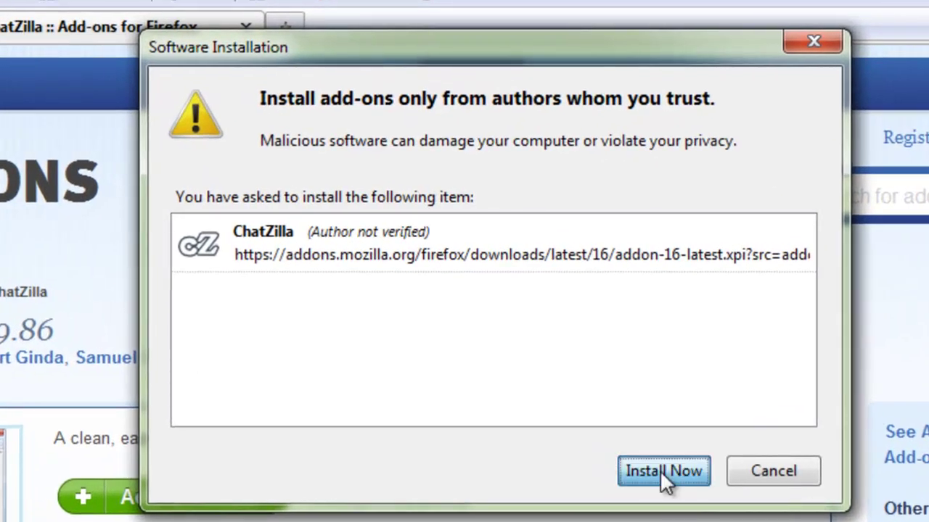
pyautogui.click(634, 440)
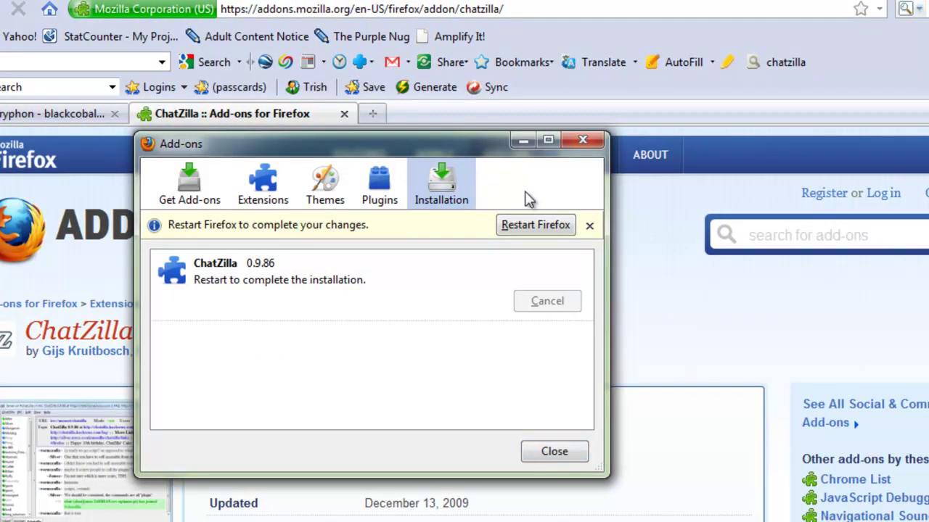
pyautogui.click(536, 225)
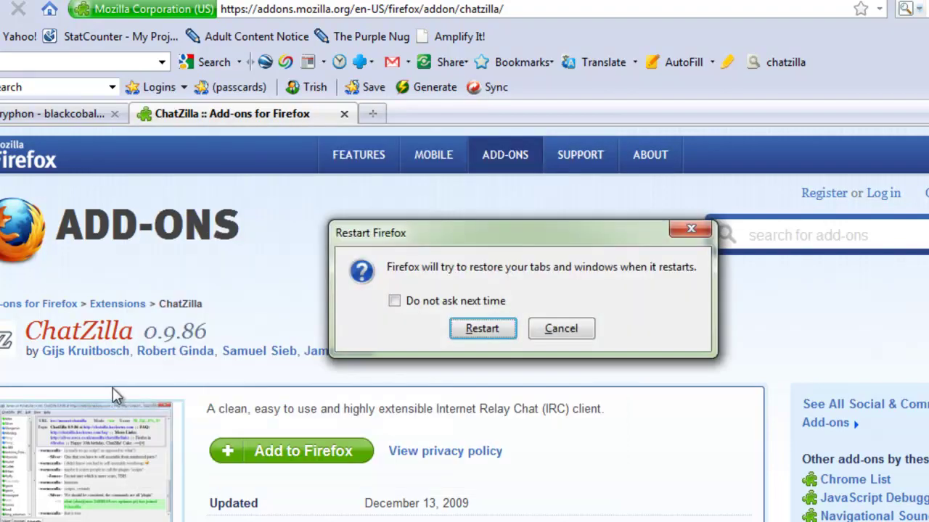
pyautogui.click(492, 328)
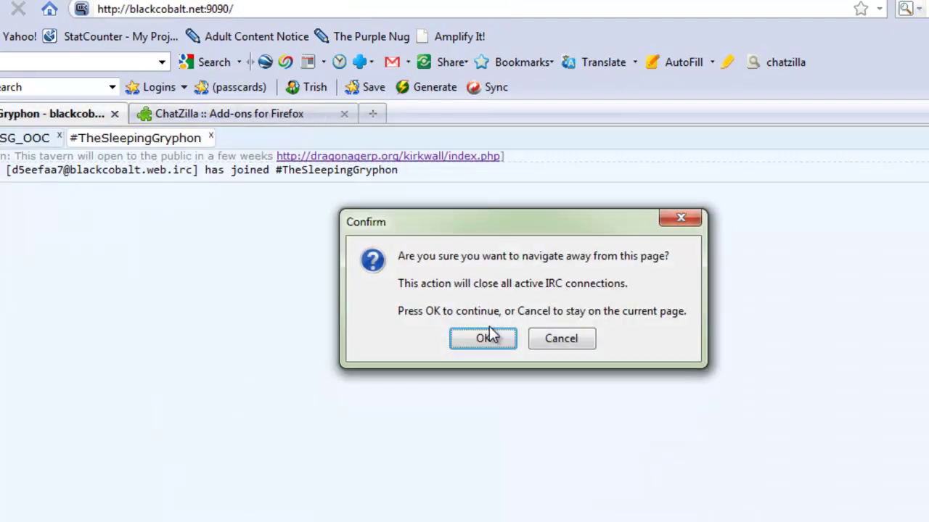
pyautogui.click(482, 338)
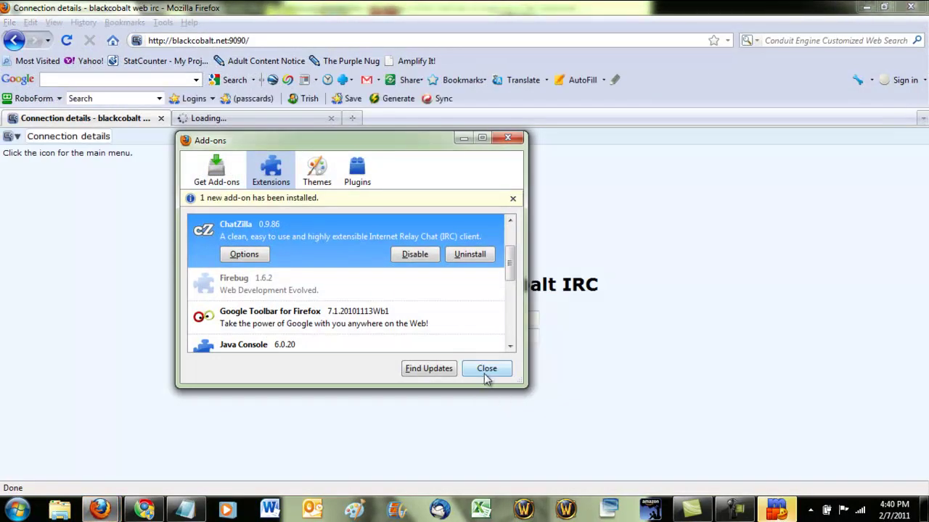
pyautogui.click(486, 370)
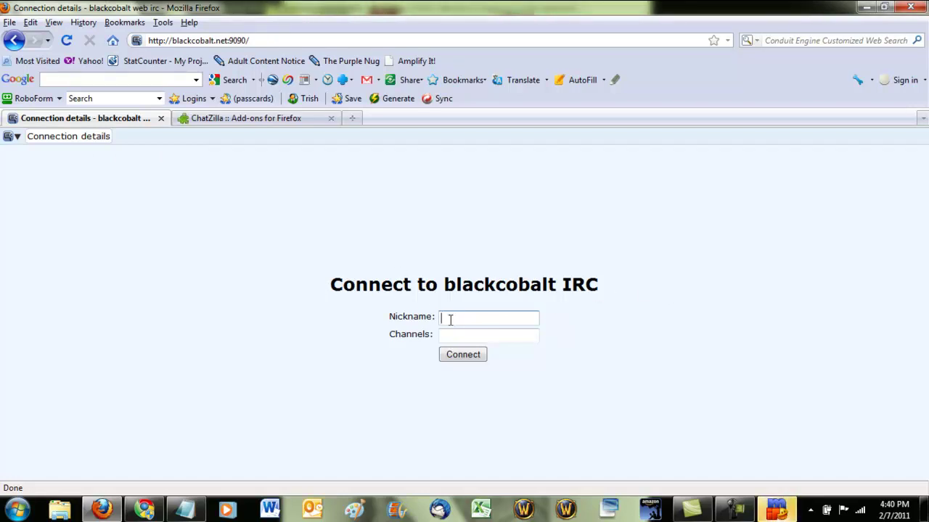
# Glance over the ChatZilla add-on page again, and launch ChatZilla from Firefox
pyautogui.click(239, 119)
pyautogui.scroll(-2, 312, 341)
pyautogui.scroll(2, 316, 290)
pyautogui.click(87, 118)
pyautogui.click(163, 23)
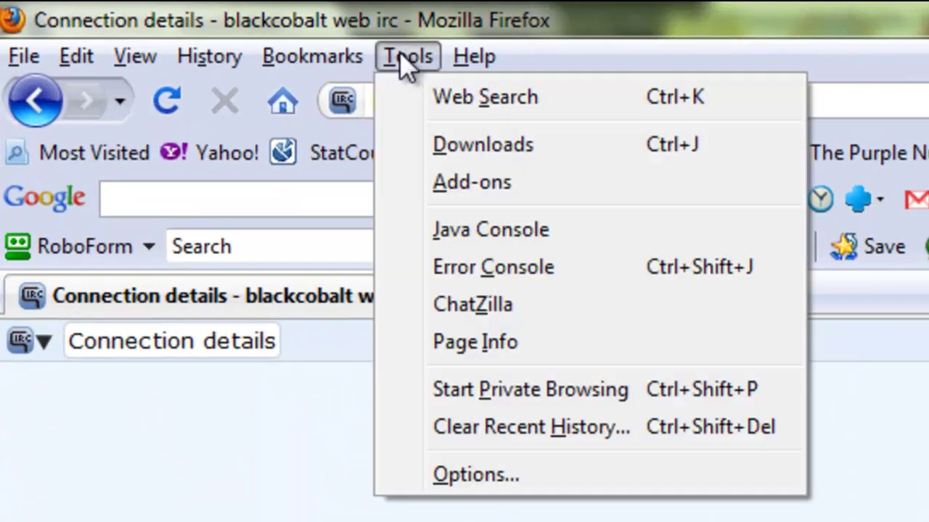
pyautogui.click(488, 297)
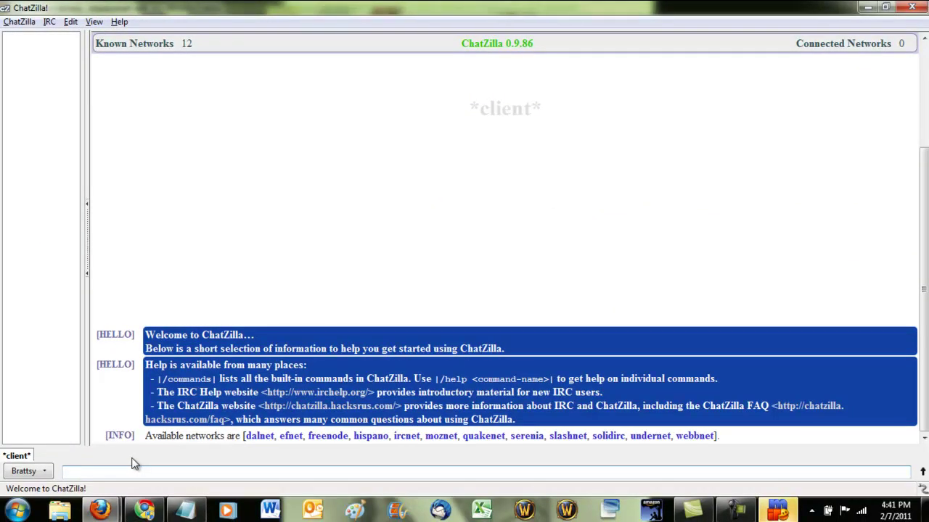
# Connect ChatZilla to irc.blackcobalt.net with the /server command, and look over the options for that network's view
pyautogui.write('/server')
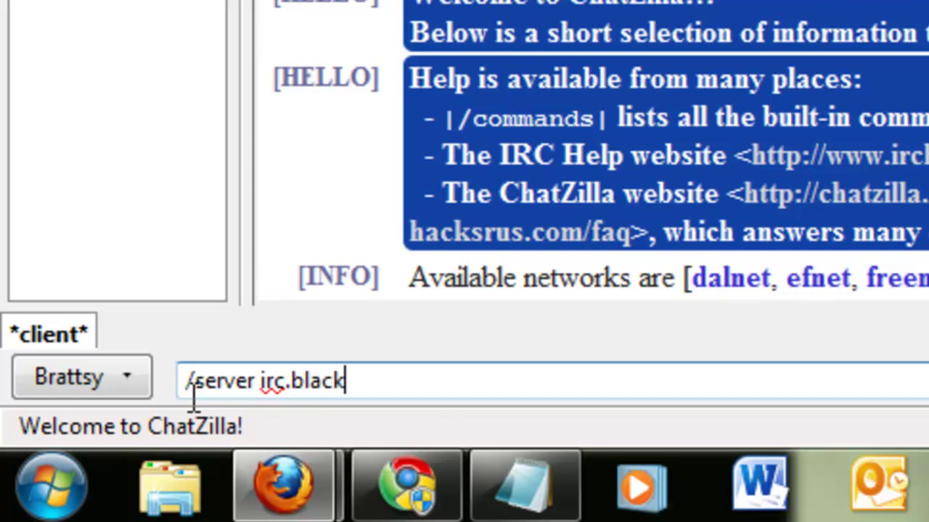
pyautogui.write('irc.blackcobalt.net')
pyautogui.press('Return')
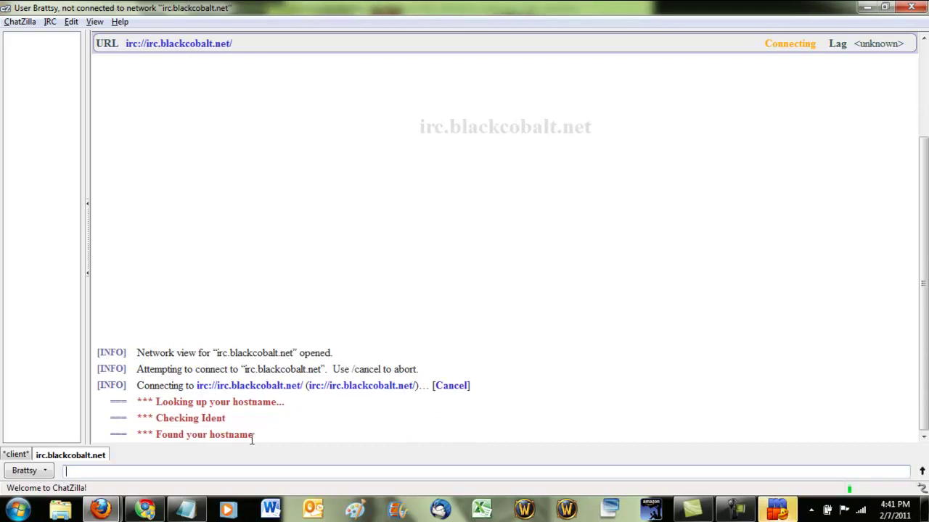
pyautogui.rightClick(57, 455)
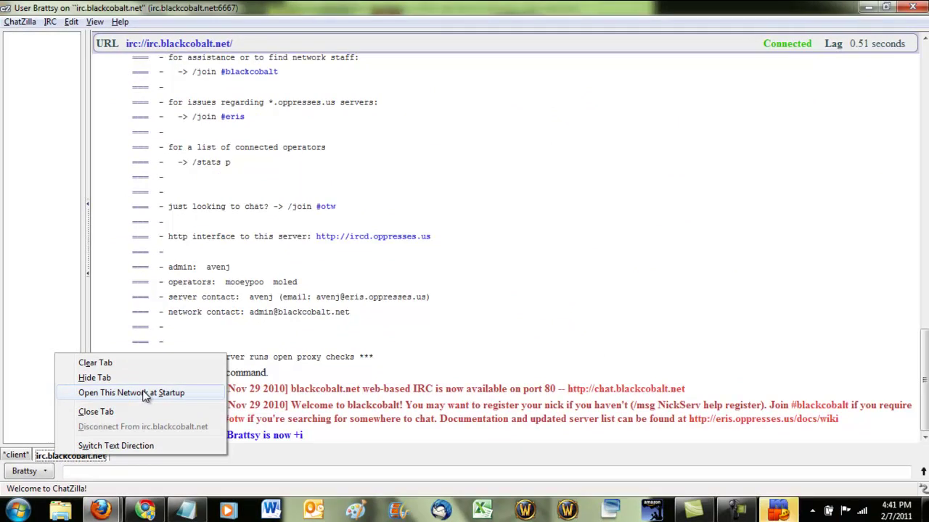
pyautogui.click(282, 476)
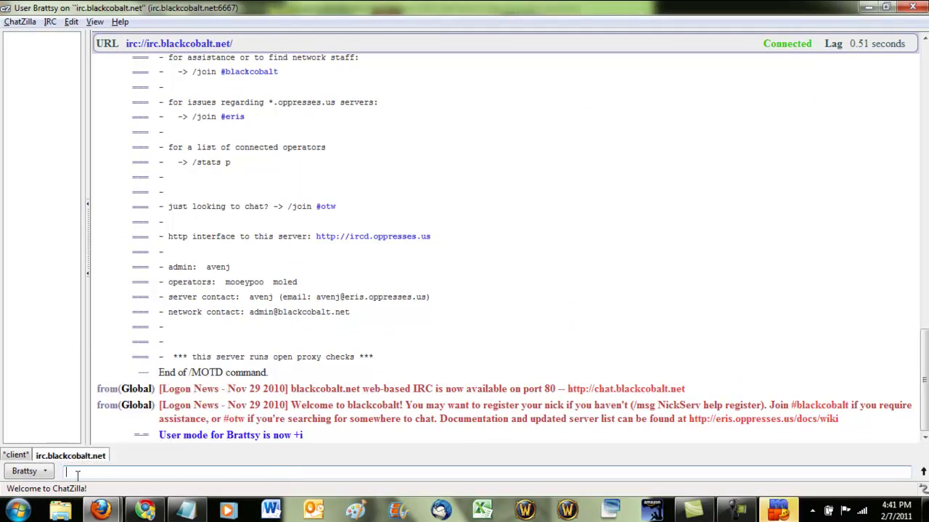
# Change the nickname for ChatZilla's *client* view to Terry_s
pyautogui.click(17, 455)
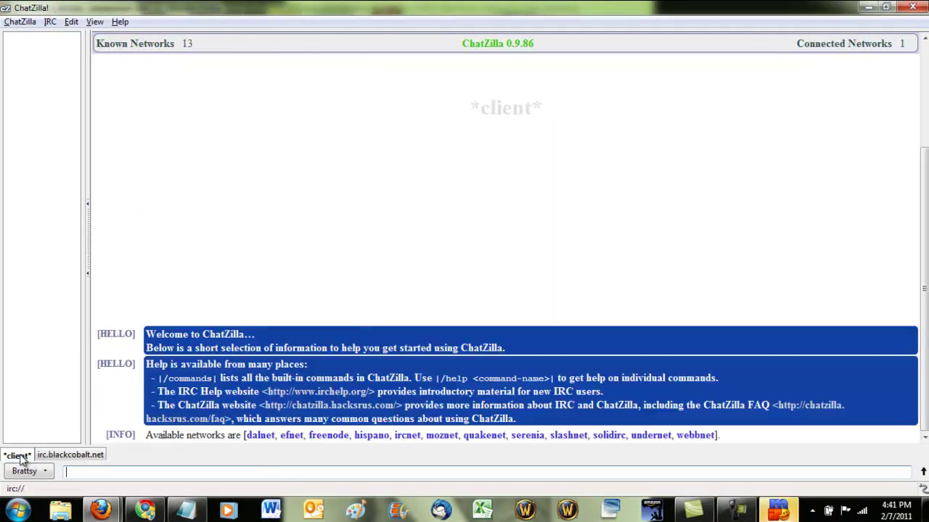
pyautogui.click(34, 470)
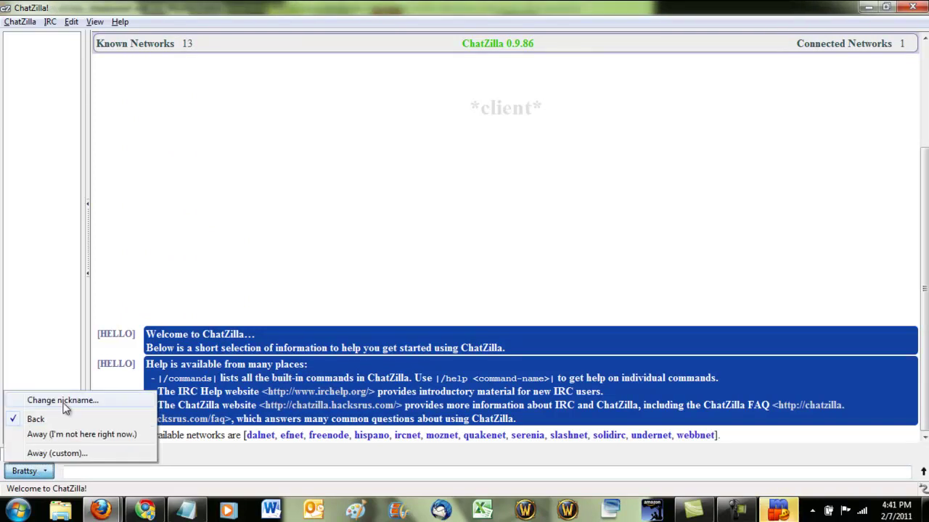
pyautogui.click(30, 480)
pyautogui.click(36, 470)
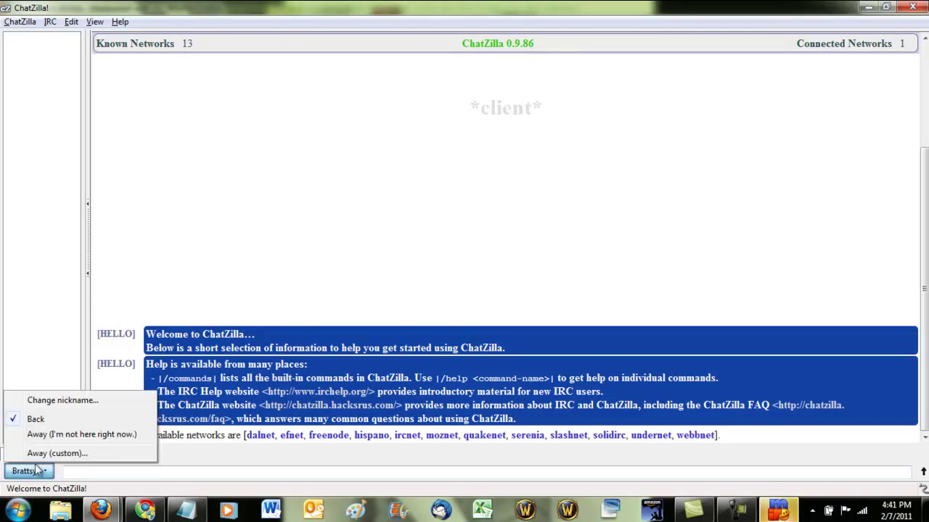
pyautogui.click(63, 400)
pyautogui.write('Terr')
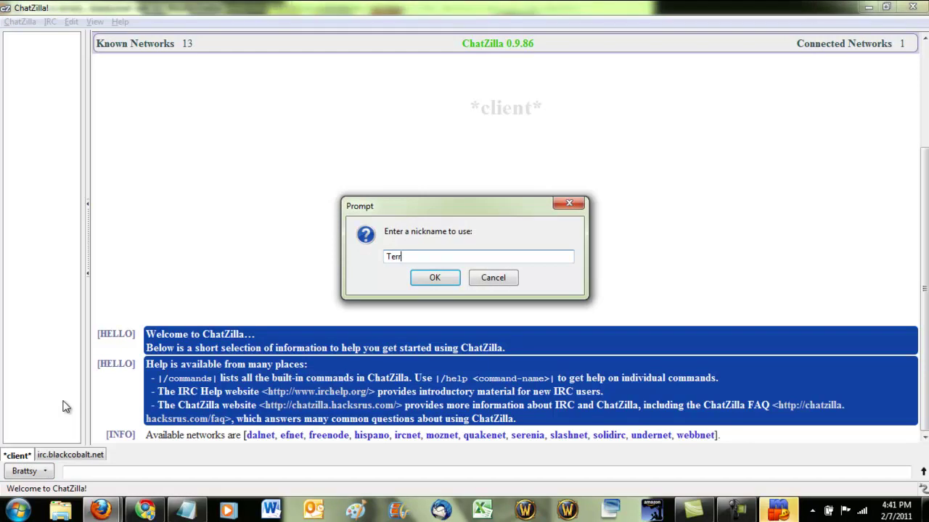
pyautogui.write('y_s')
pyautogui.click(433, 278)
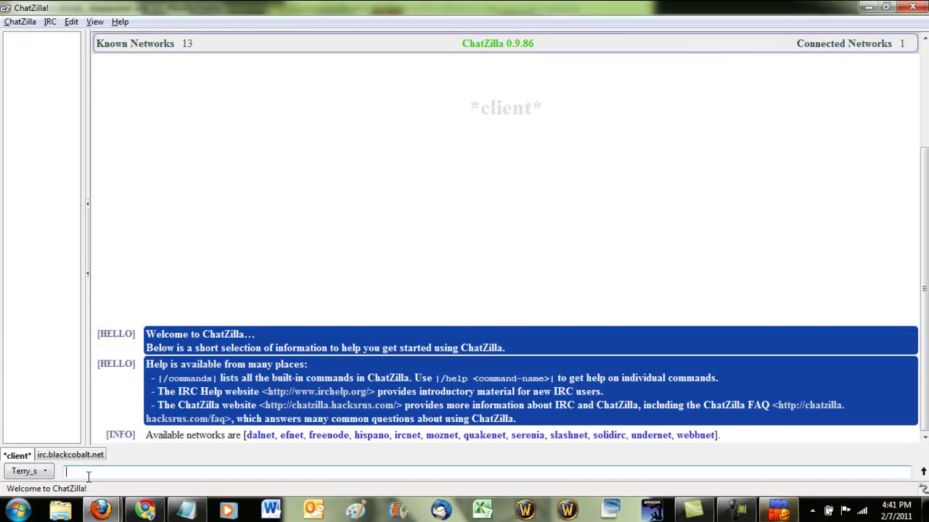
# Try to join a channel from the *client* view with the /join command
pyautogui.click(90, 472)
pyautogui.write('/join #')
pyautogui.write('sgro')
pyautogui.press('Return')
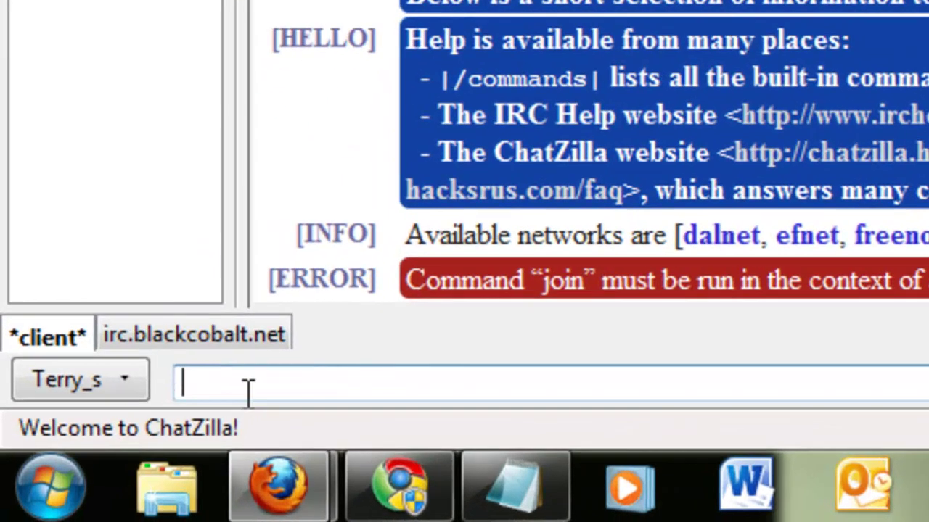
# Join #tsg_ooc from the irc.blackcobalt.net view with the /j command, and go through the nicknames in the channel's user list
pyautogui.click(156, 345)
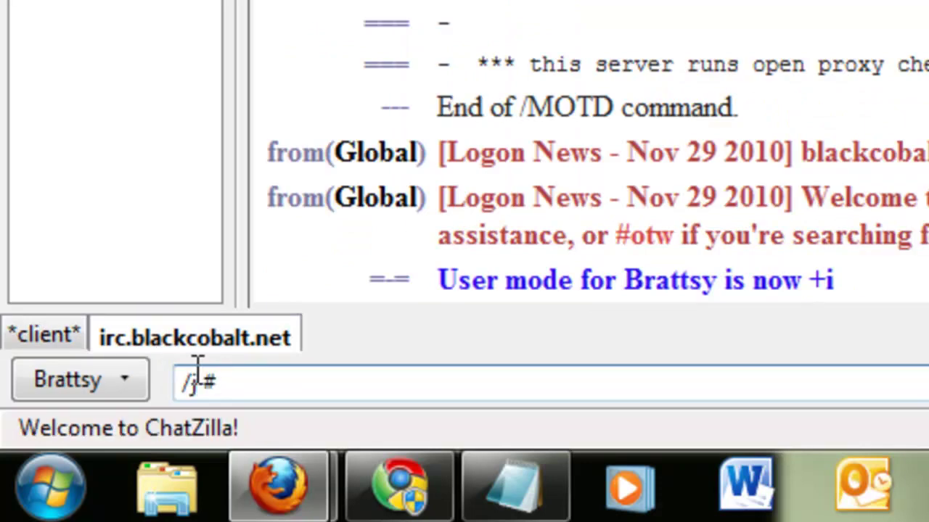
pyautogui.write('/j #tsg_ooc')
pyautogui.press('Return')
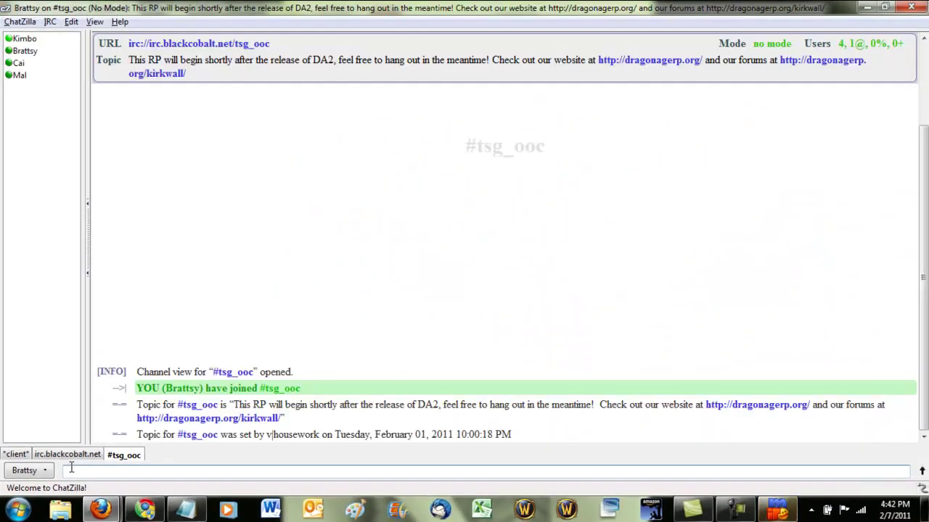
pyautogui.click(22, 39)
pyautogui.click(23, 50)
pyautogui.click(19, 64)
pyautogui.click(20, 76)
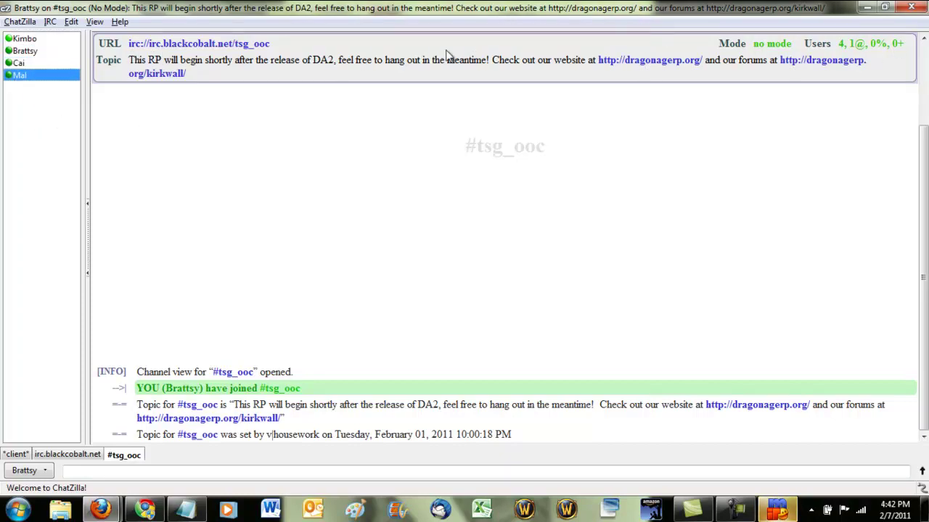
# Send the messages "Hi" and "How are you?" to the #tsg_ooc channel
pyautogui.click(143, 472)
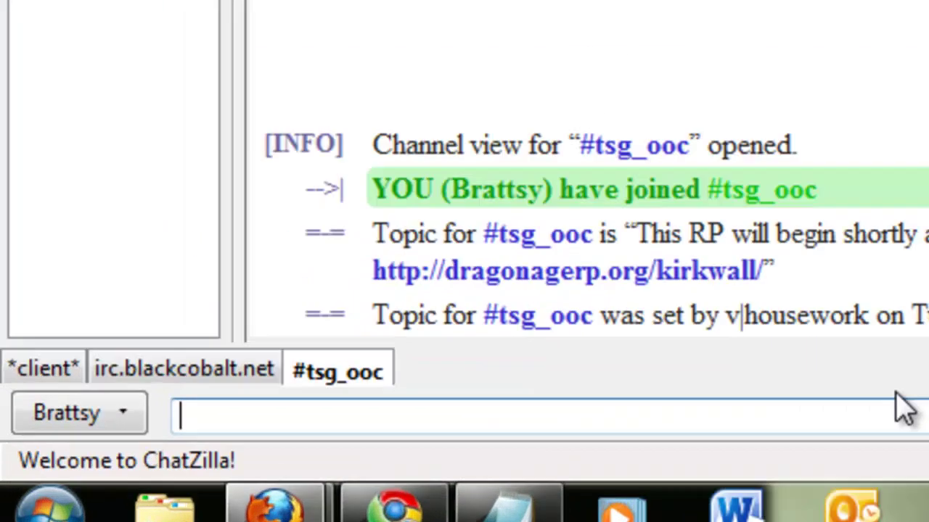
pyautogui.write('Hi')
pyautogui.press('Return')
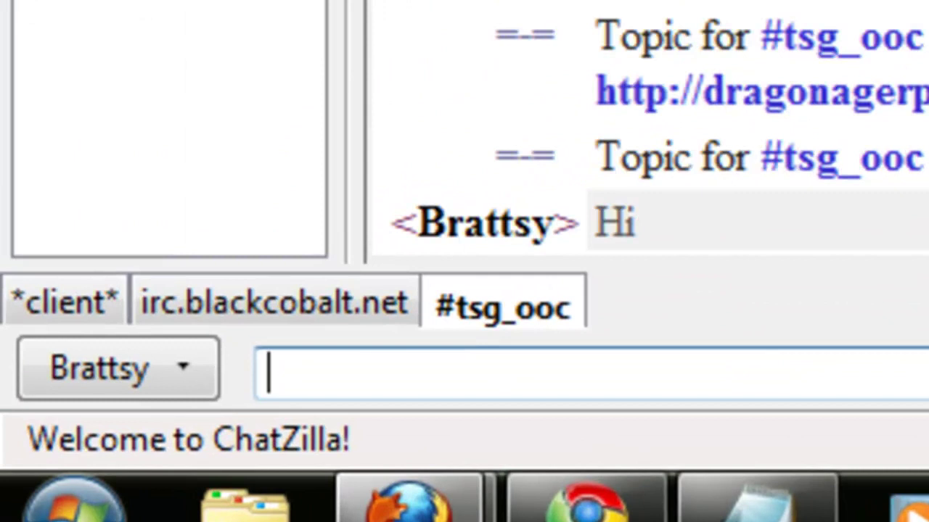
pyautogui.write('How are you?')
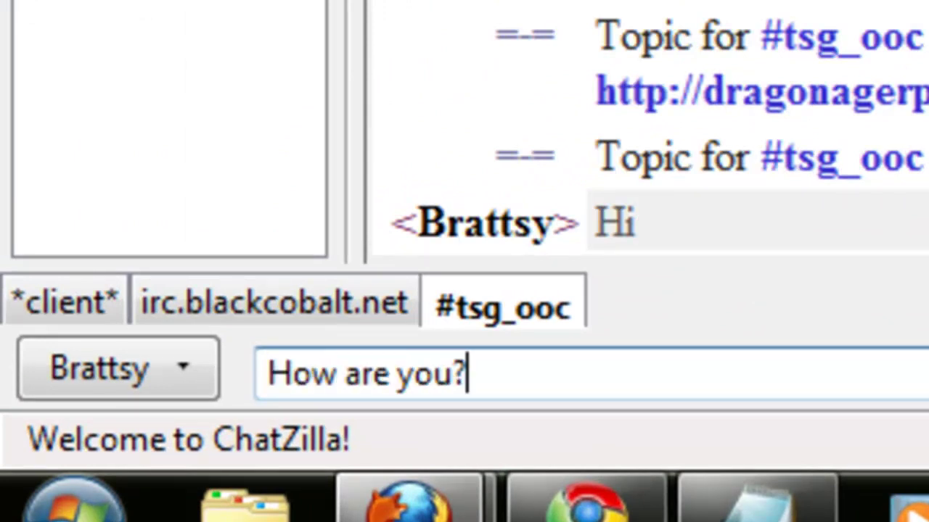
pyautogui.press('Return')
# Join the #thesleepinggryphon channel with the /j command
pyautogui.write('/j #thesleeping')
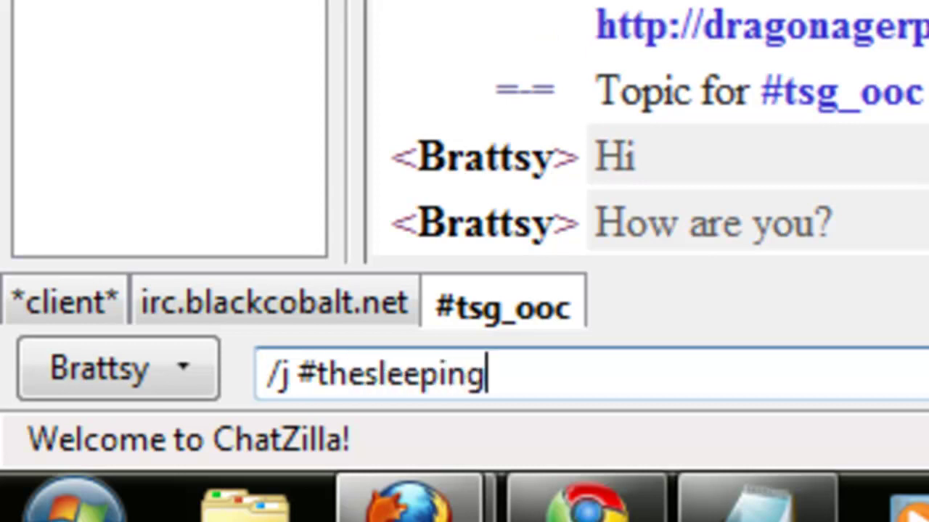
pyautogui.write('gryj')
pyautogui.press('BackSpace')
pyautogui.write('phon')
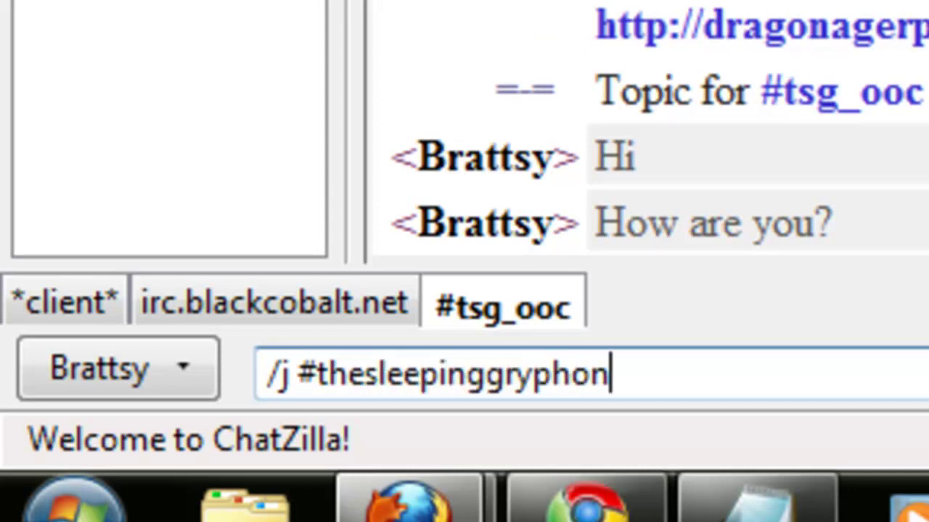
pyautogui.press('Return')
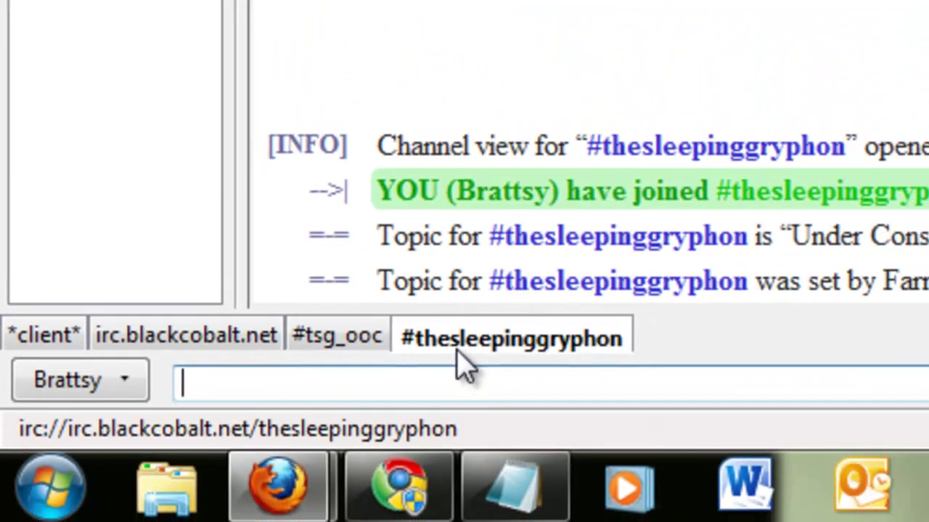
# Look over the #thesleepinggryphon and #tsg_ooc channel views by switching between them
pyautogui.click(675, 316)
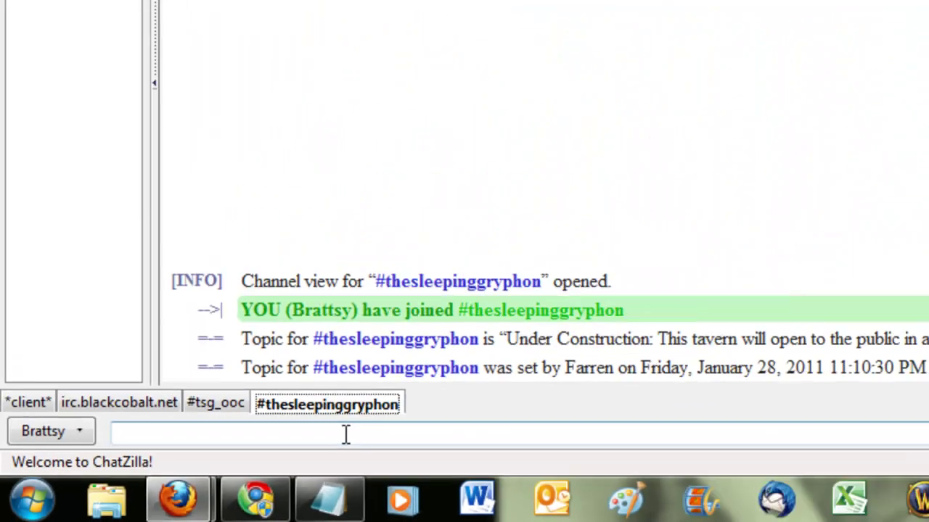
pyautogui.click(247, 388)
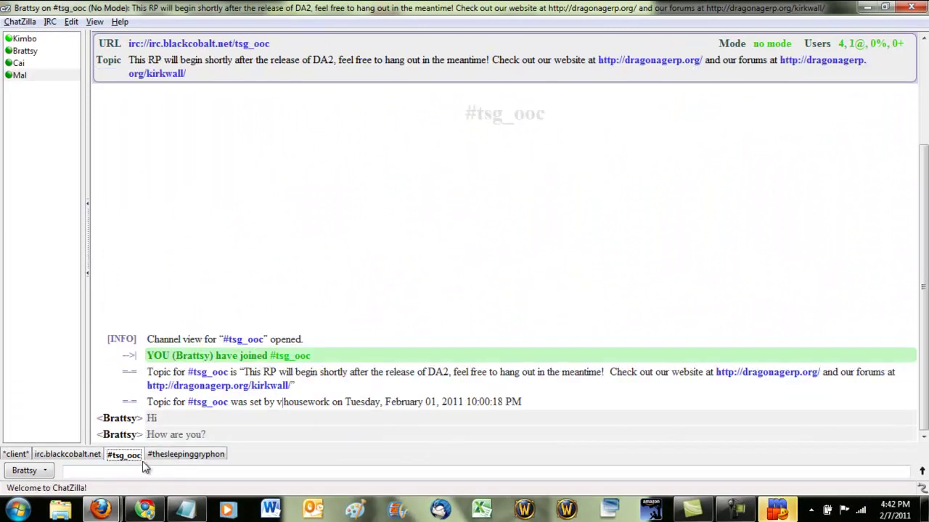
pyautogui.click(187, 455)
pyautogui.click(128, 455)
# Switch to mIRC and send the reply "Hi!" to the #TSG_OOC channel
pyautogui.click(777, 510)
pyautogui.write('HGi')
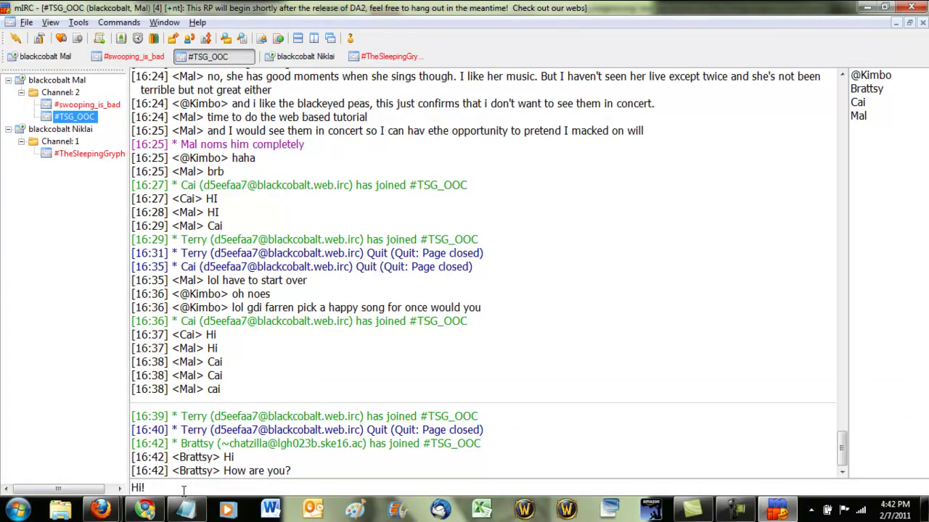
pyautogui.press('Return')
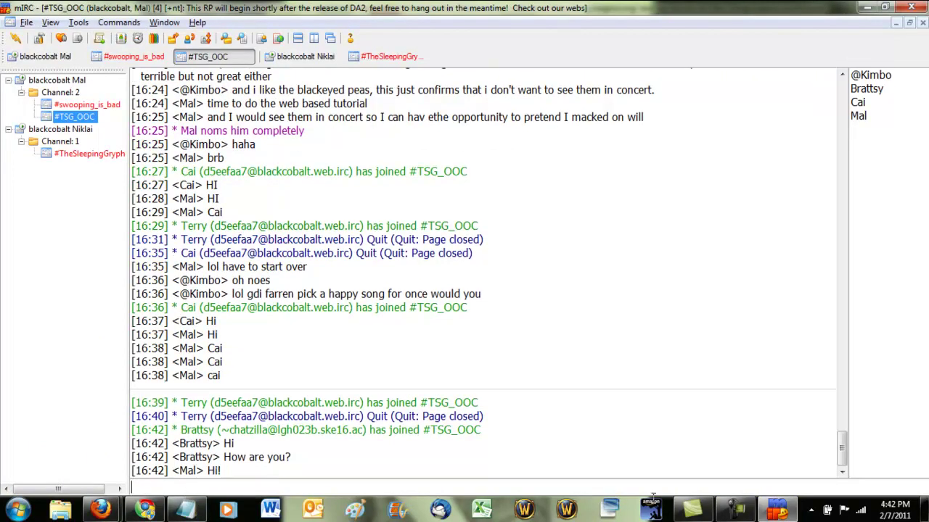
# Return to ChatZilla and examine the reply and the nicknames listed in #tsg_ooc
pyautogui.click(778, 511)
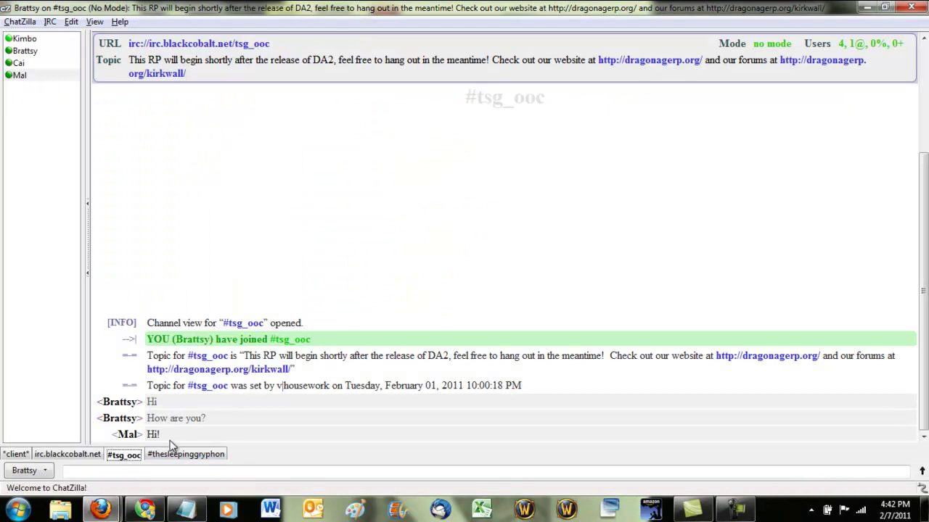
pyautogui.click(20, 64)
pyautogui.click(24, 52)
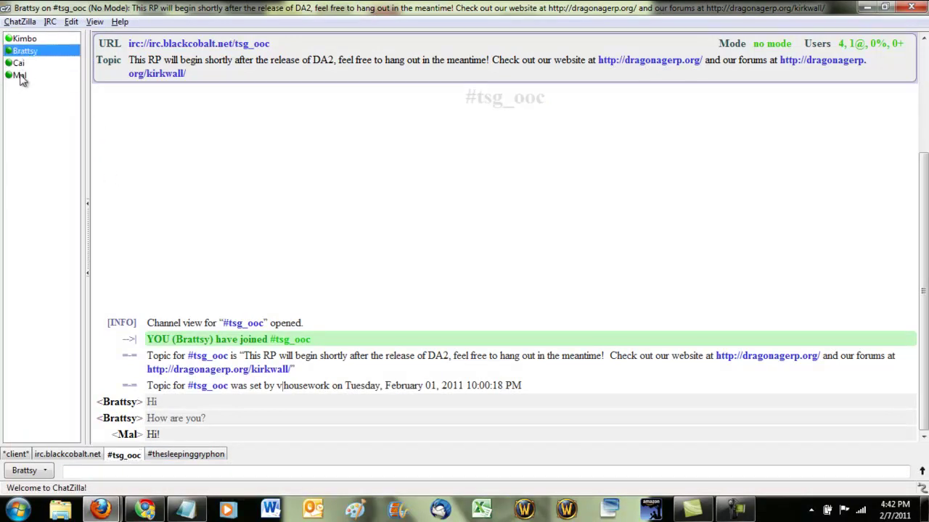
pyautogui.click(21, 77)
# Switch to the blackcobalt web IRC in Chrome, start a private query with Cai from the #TSG_OOC nickname list, and send "HI"
pyautogui.click(145, 509)
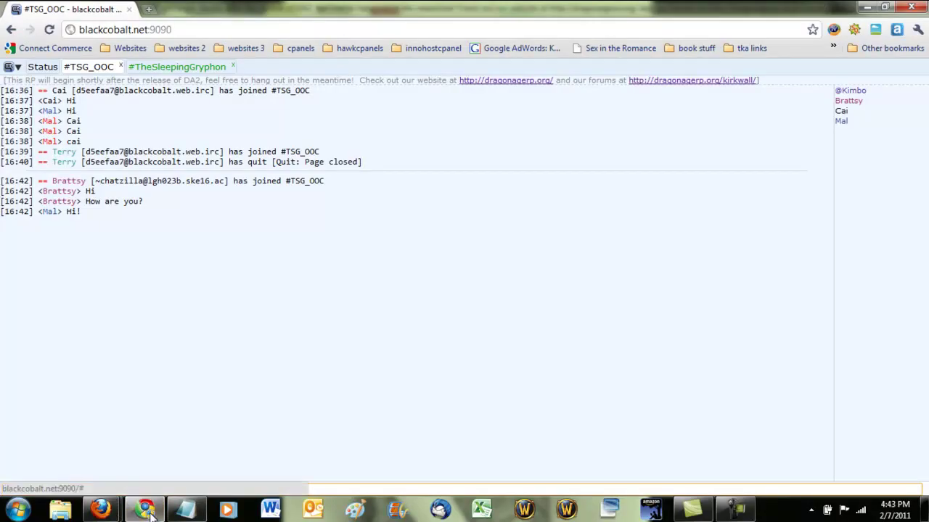
pyautogui.rightClick(841, 111)
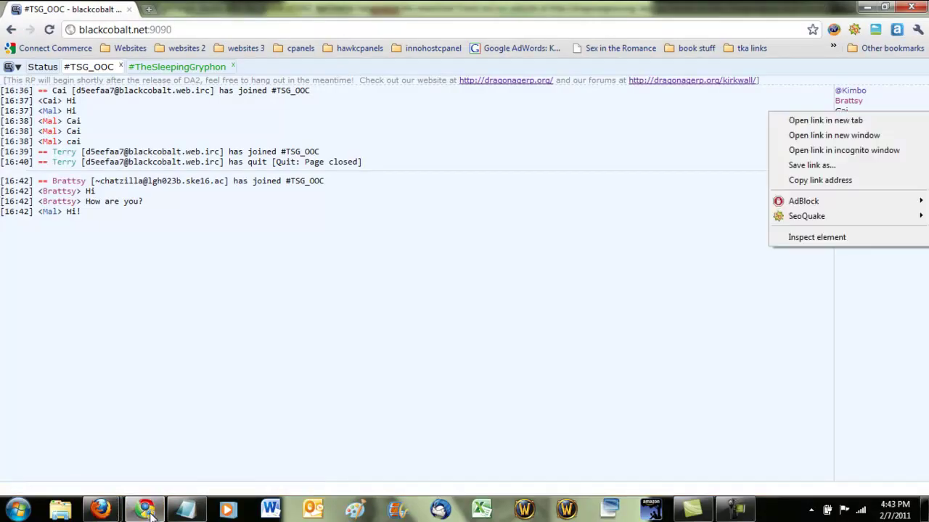
pyautogui.click(848, 101)
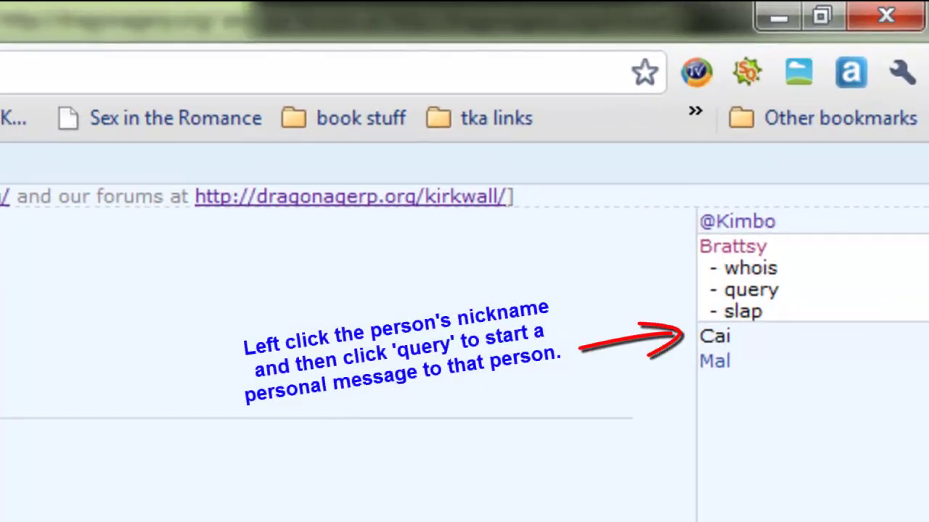
pyautogui.click(733, 246)
pyautogui.click(715, 270)
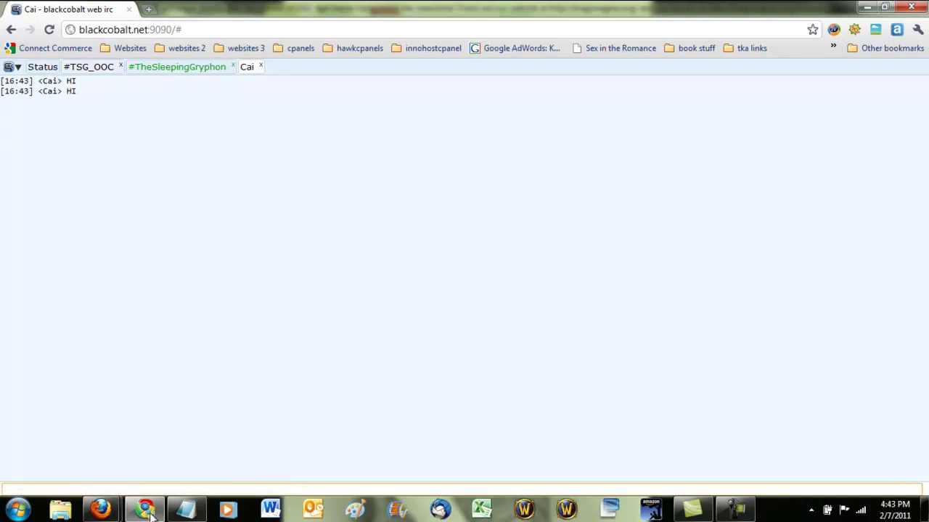
# Look over the #TheSleepingGryphon channel, the private conversation with Cai, and the #TSG_OOC channel
pyautogui.click(177, 67)
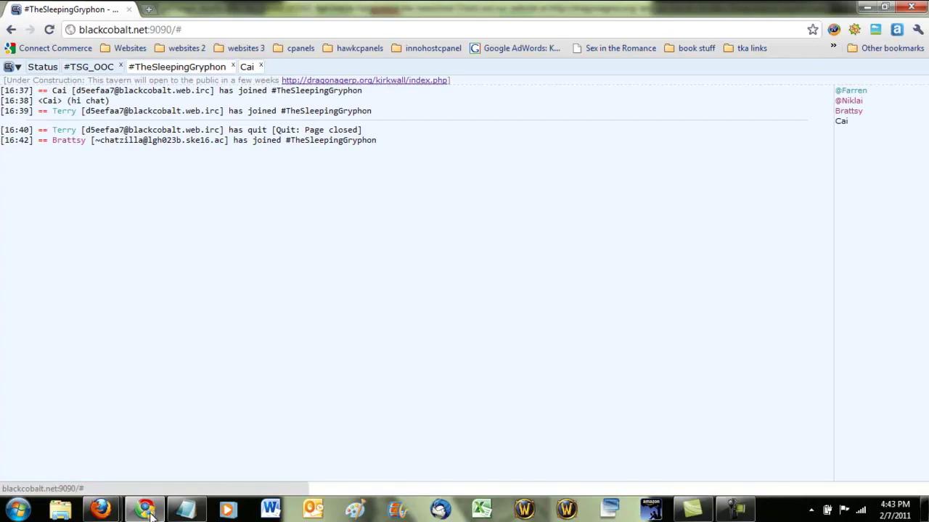
pyautogui.click(247, 67)
pyautogui.click(177, 66)
pyautogui.click(89, 67)
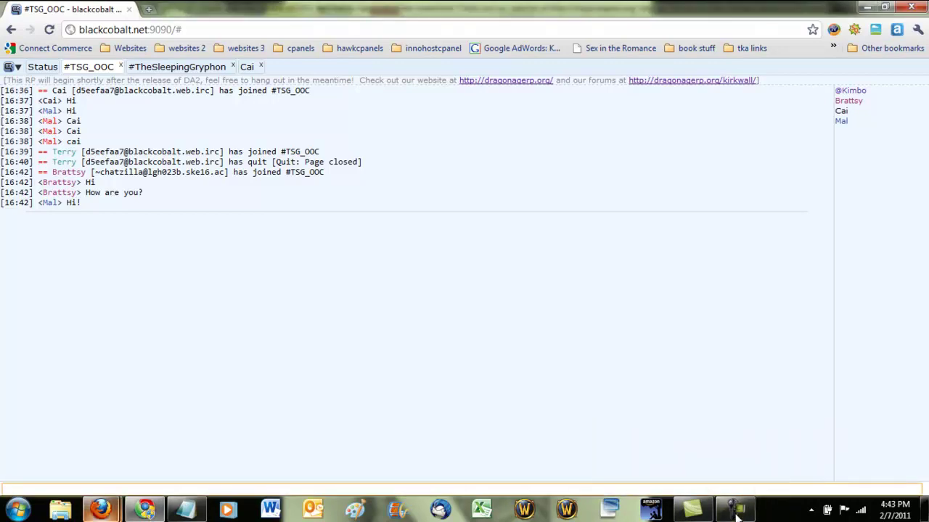
# Switch back to ChatZilla and quit it, confirming the disconnection from all networks and channels
pyautogui.moveTo(101, 510)
pyautogui.click(228, 429)
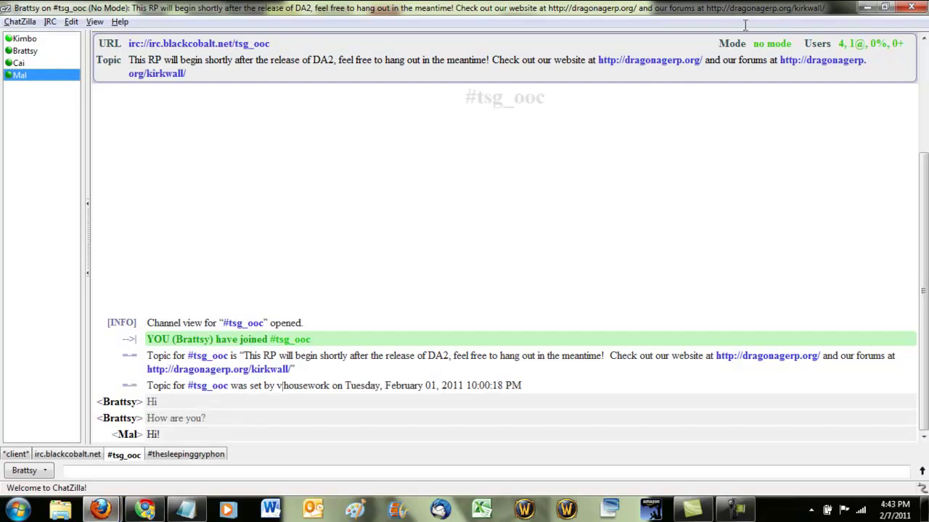
pyautogui.click(910, 8)
pyautogui.click(457, 285)
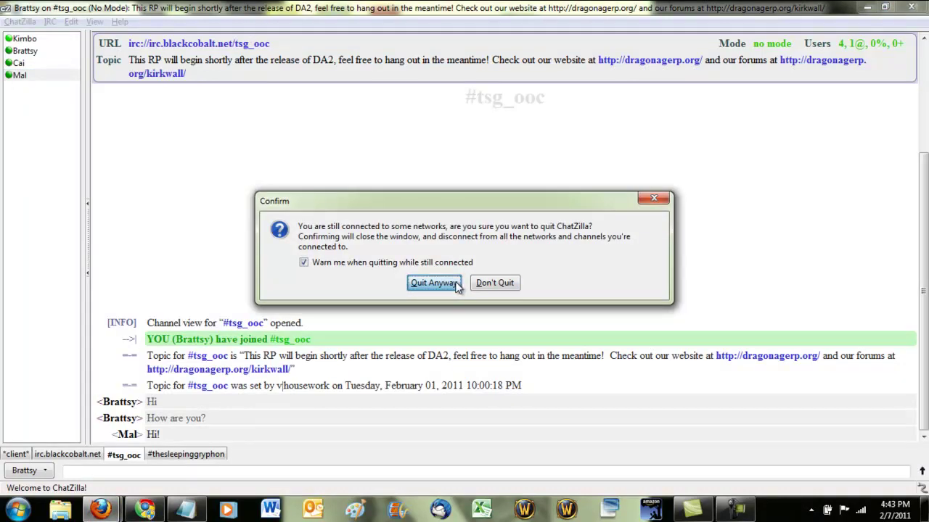
pyautogui.click(735, 510)
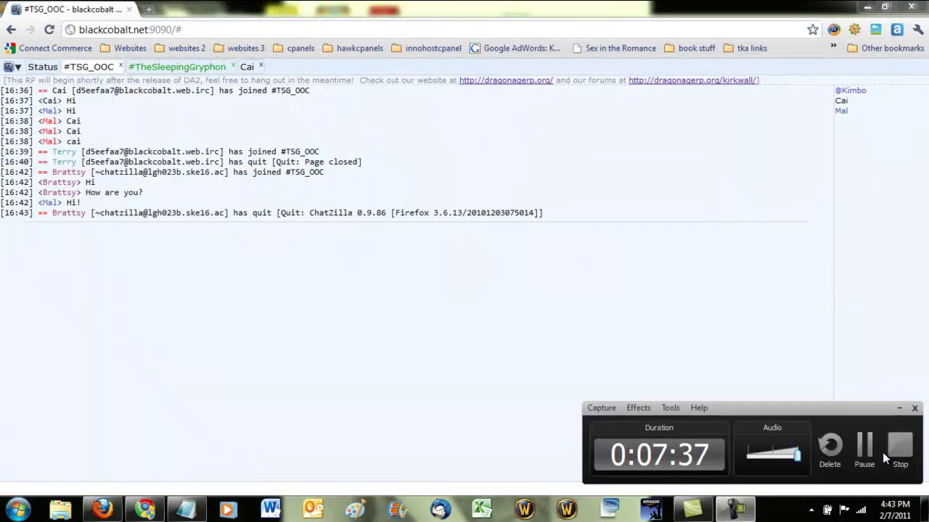